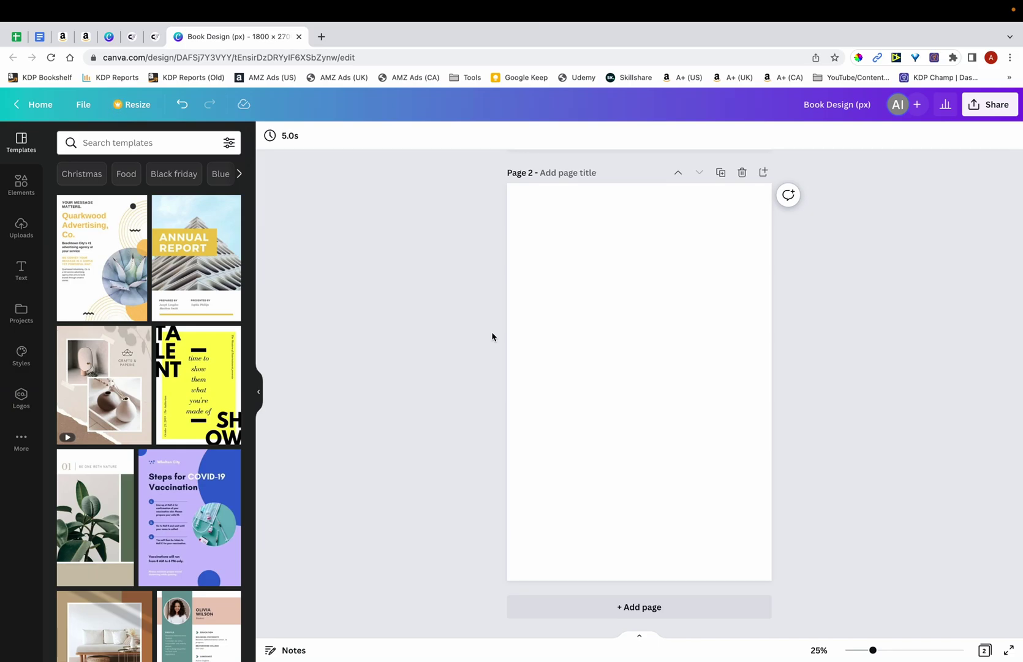
View the password log book's cover on Amazon and, in Illustrator, frame its title text with a red rectangle about 3.24 by 4.14 in
key(super+3)
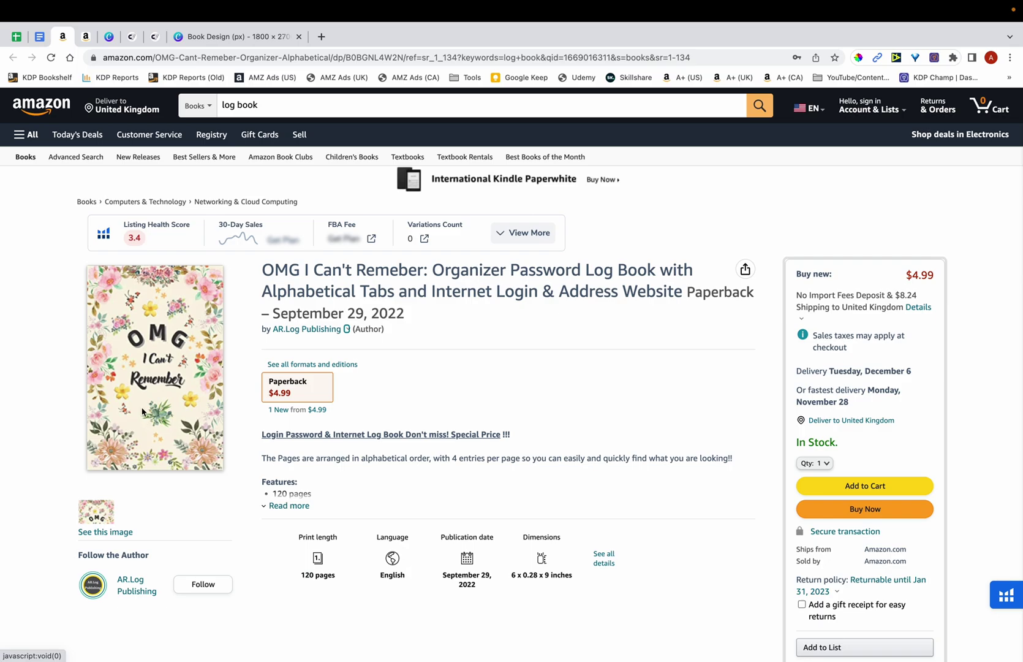
scroll(142, 412, up, 3)
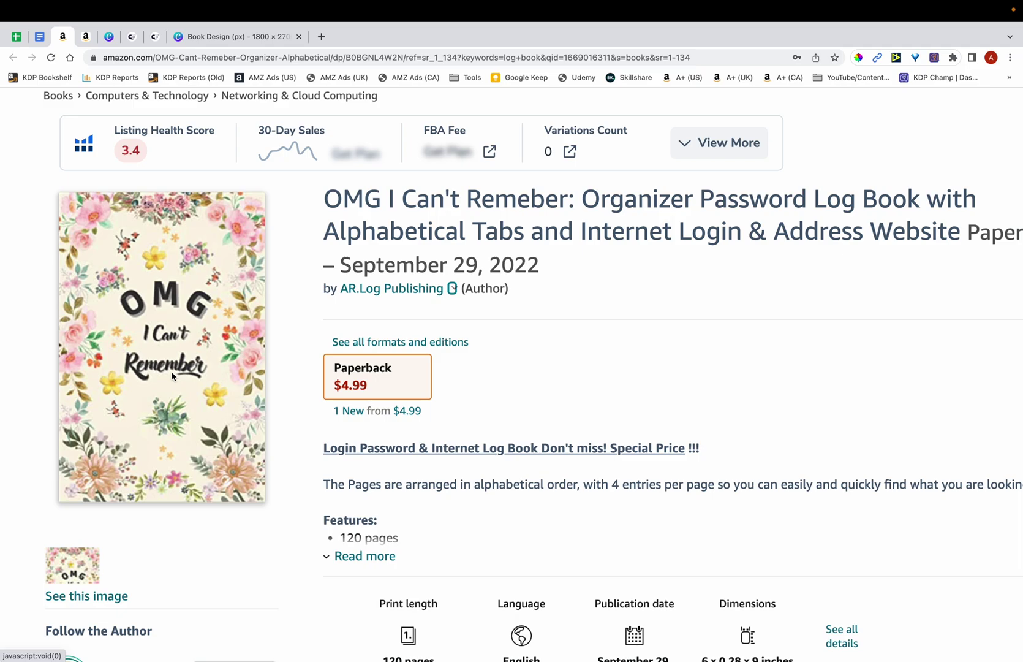
key(ctrl+Left)
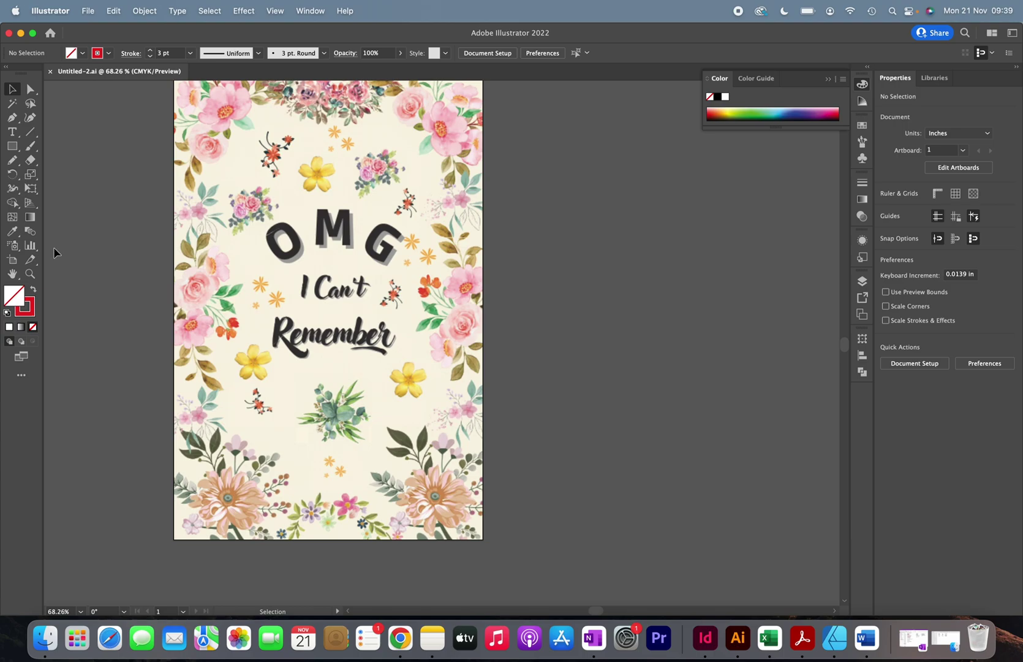
click(12, 146)
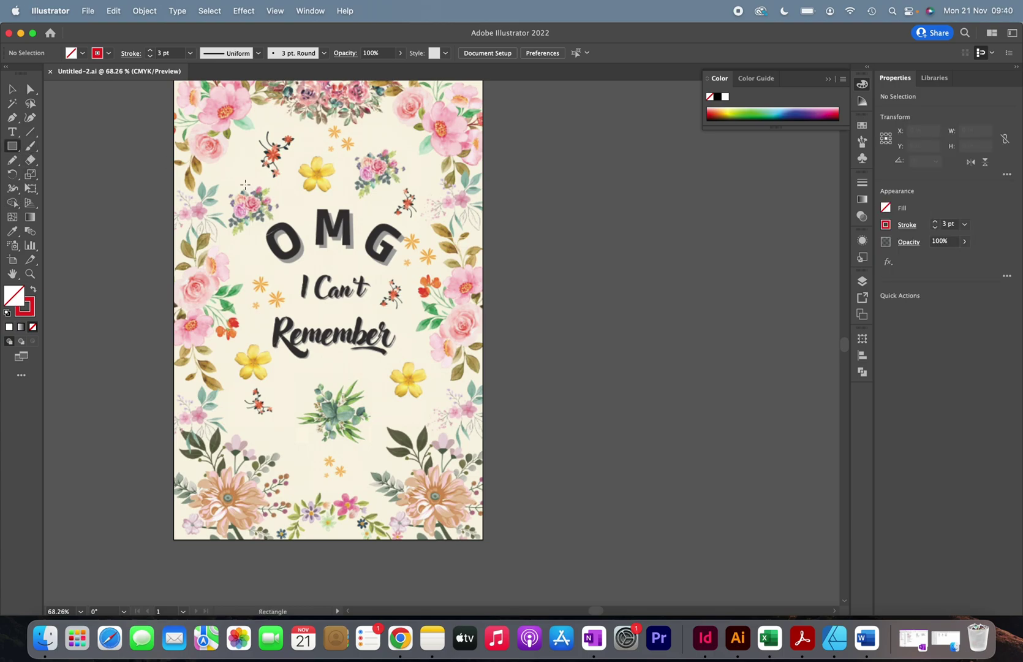
drag(247, 191, 415, 405)
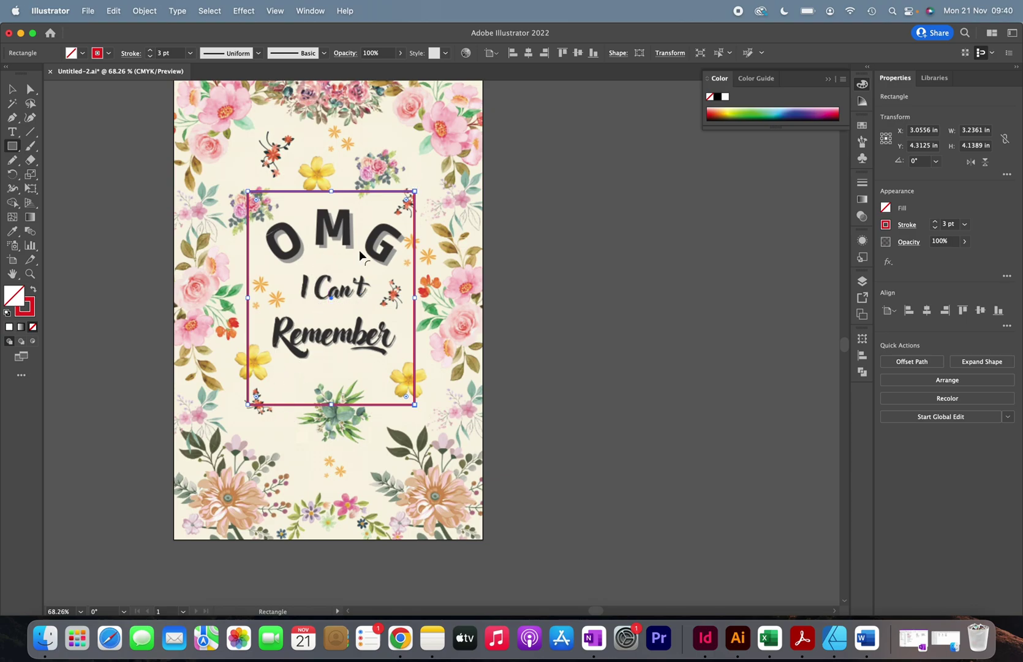
Compare the Amazon listing's cover with the framed copy in Illustrator, examining the title lettering and surrounding flowers up close
click(399, 637)
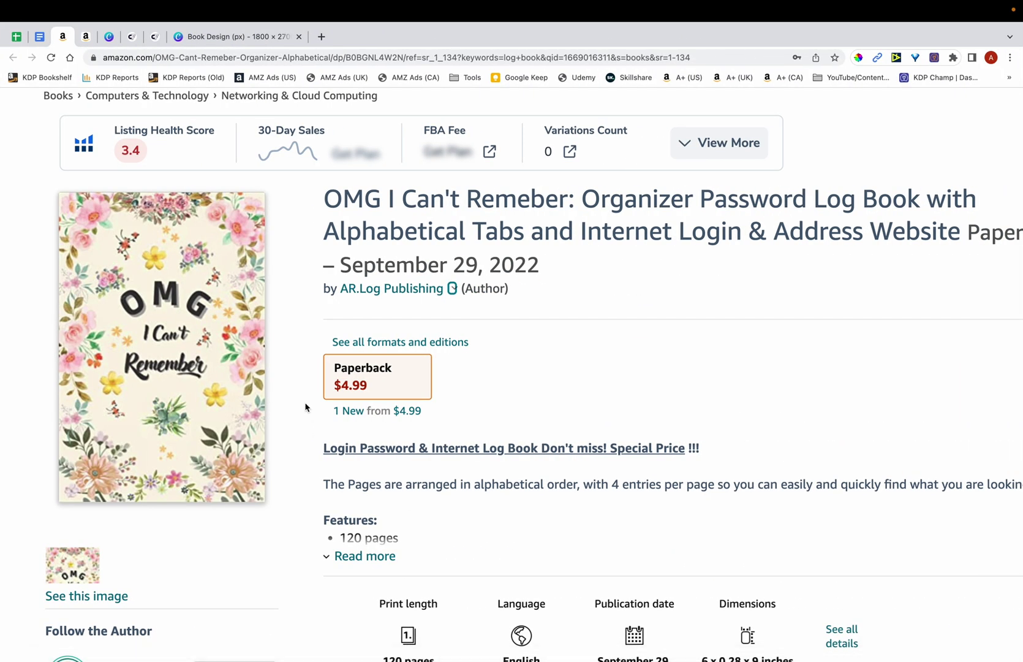
scroll(308, 406, down, 3)
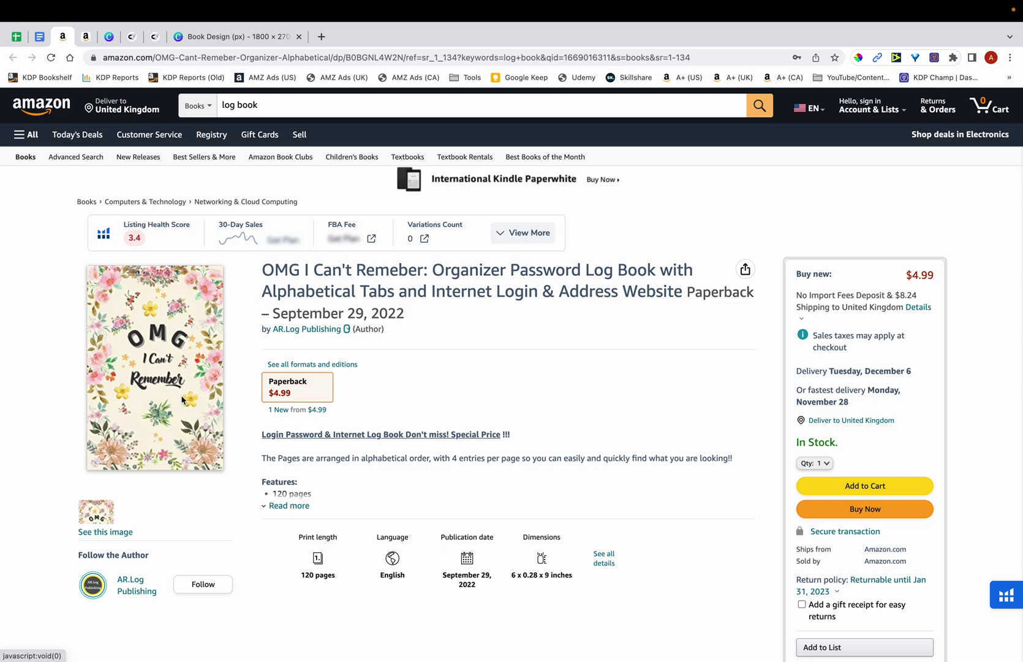
key(ctrl+Up)
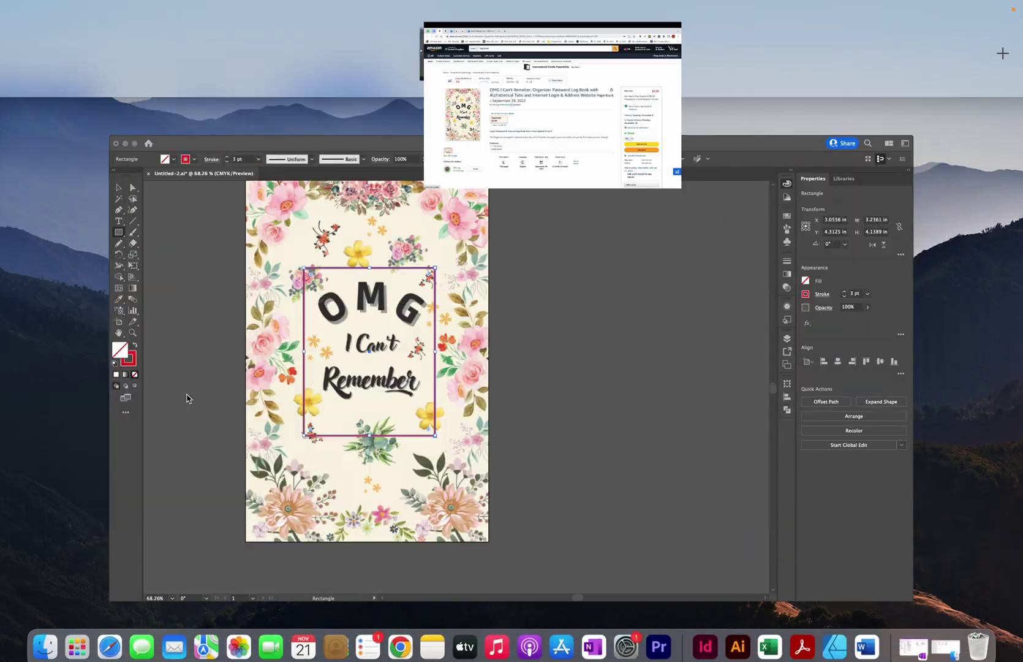
click(379, 316)
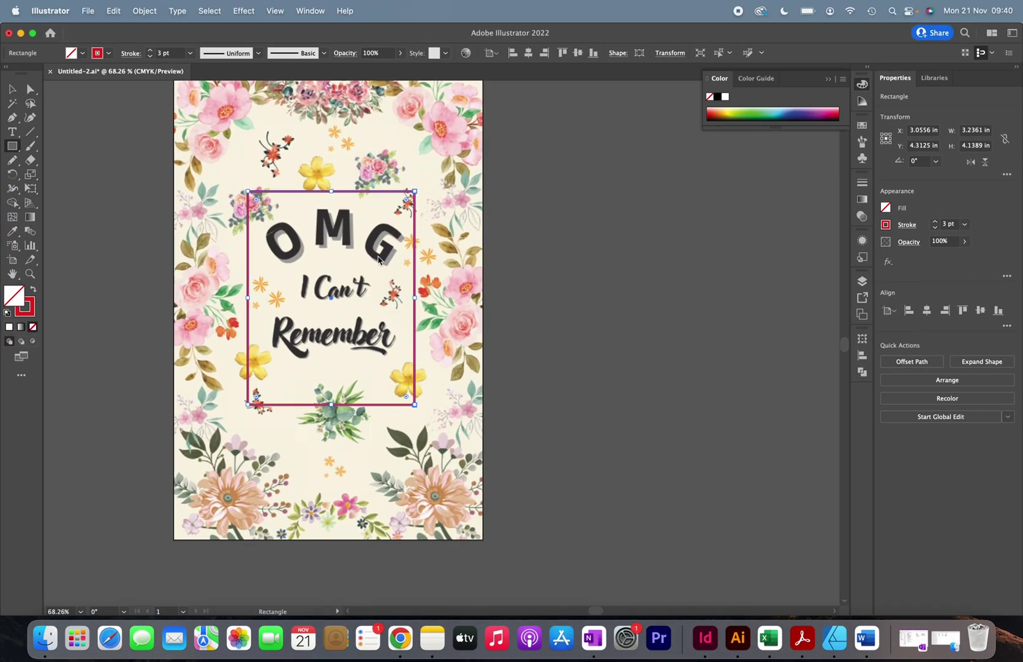
scroll(378, 255, up, 5)
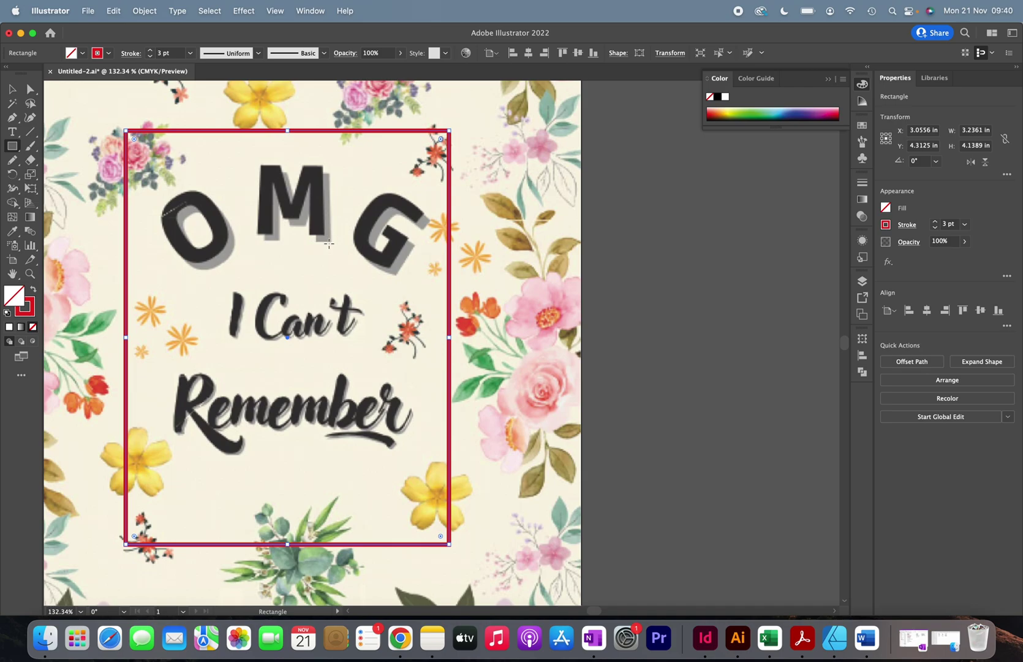
scroll(328, 243, down, 5)
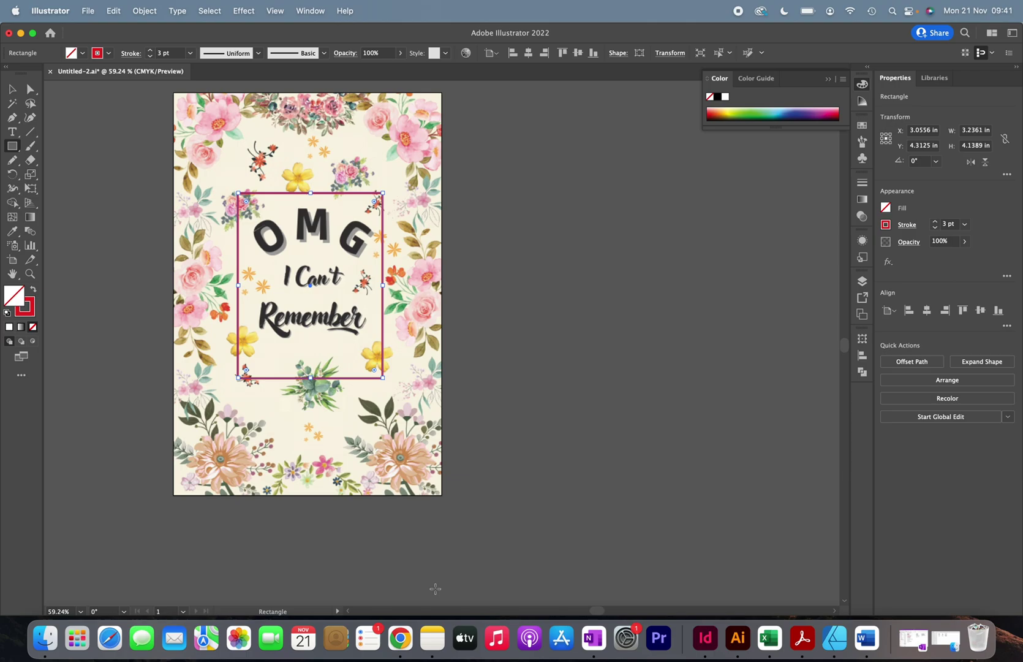
Switch to Canva in the browser and create a new custom-size design of 1800 × 2700 px
click(400, 638)
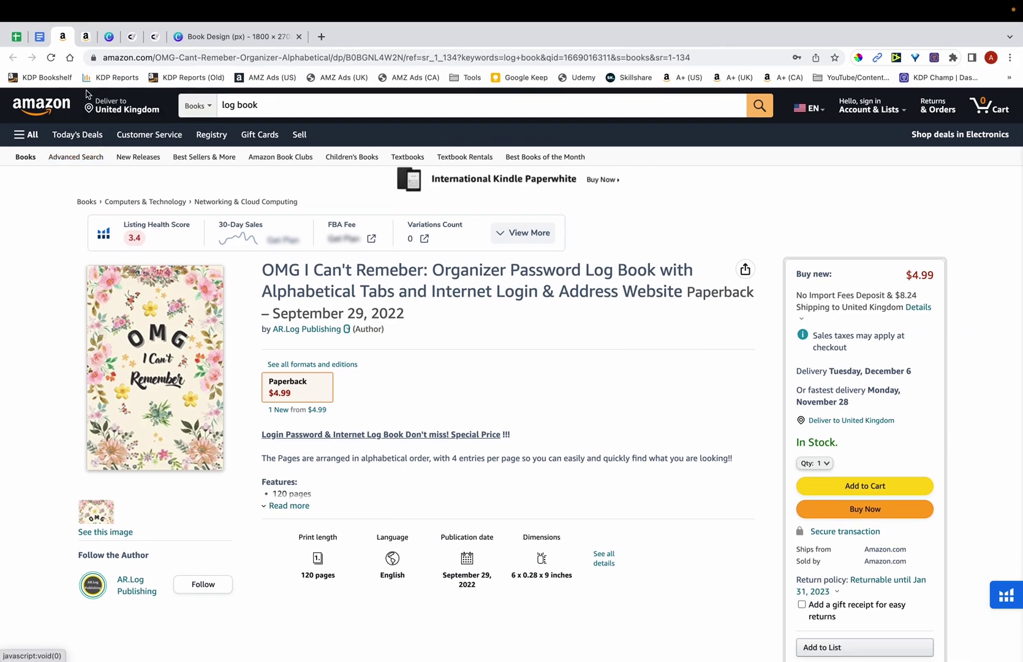
click(109, 36)
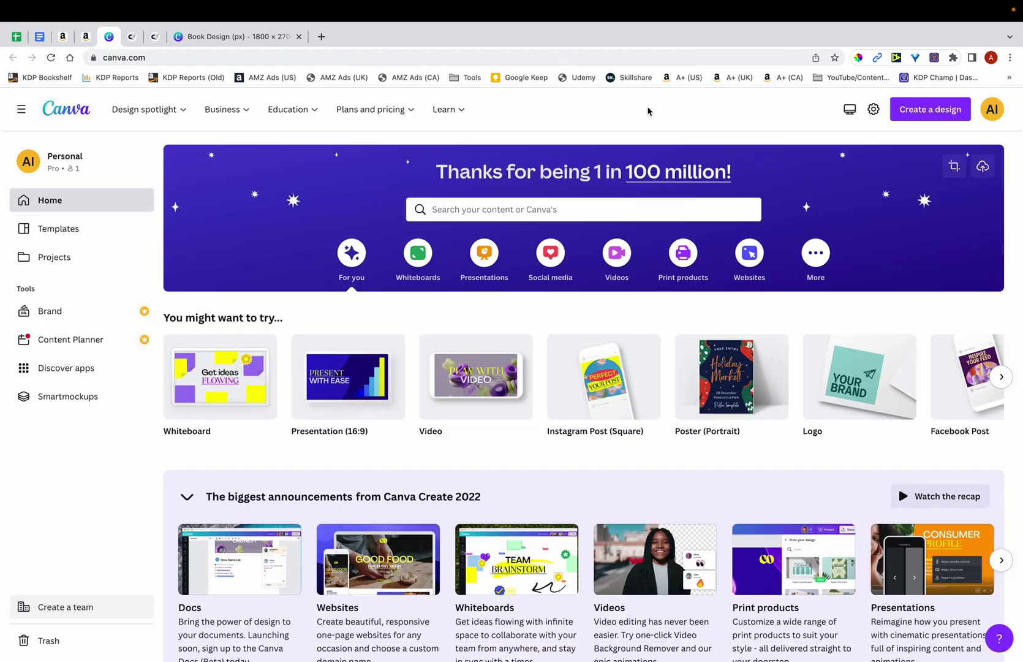
click(933, 115)
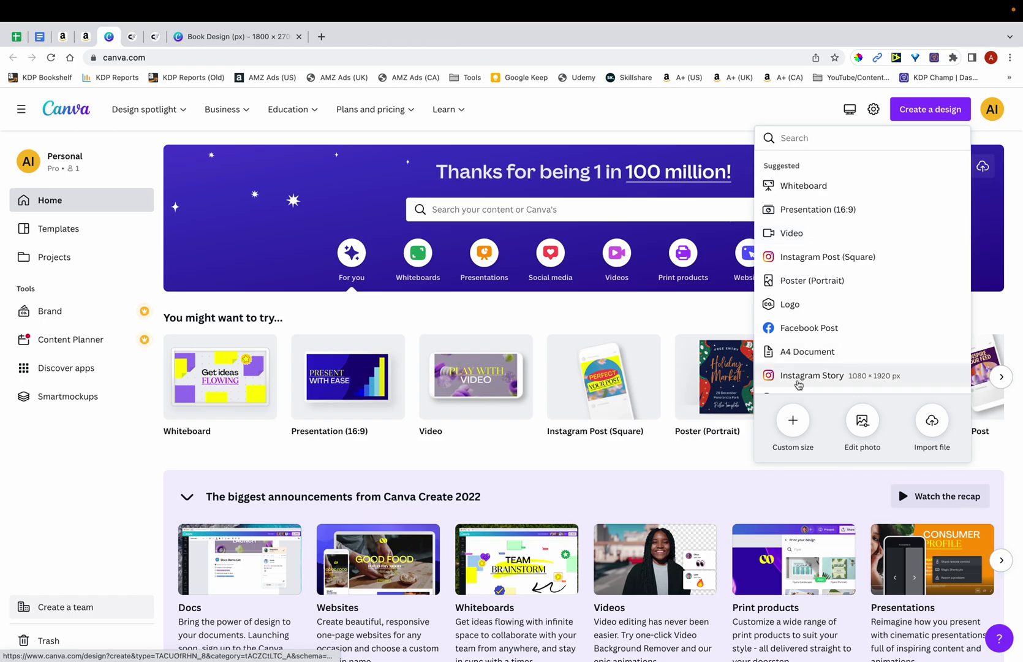
click(790, 429)
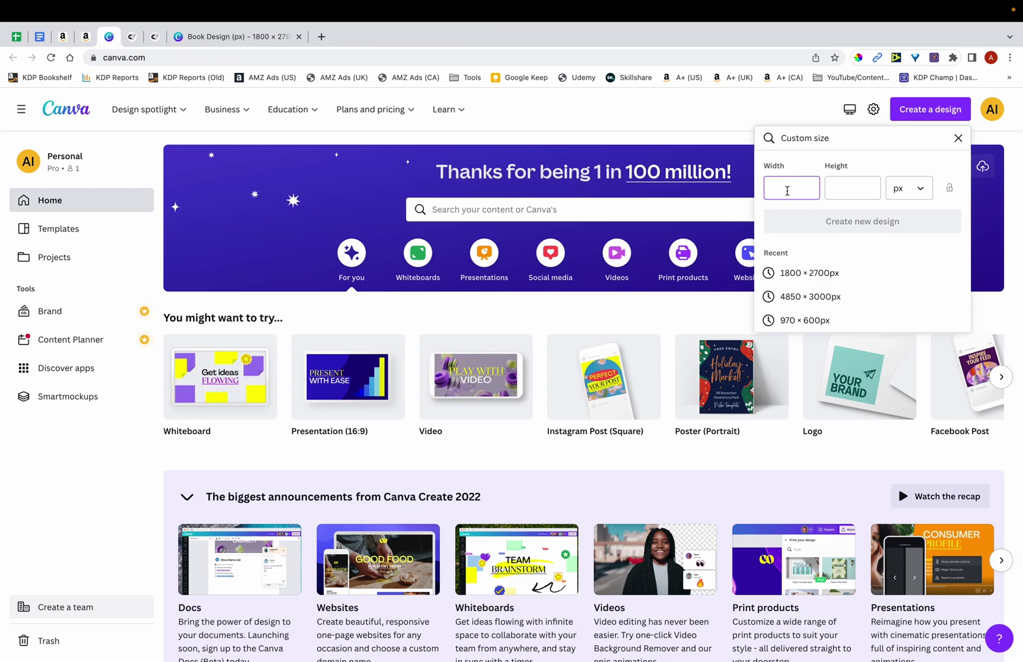
text(18)
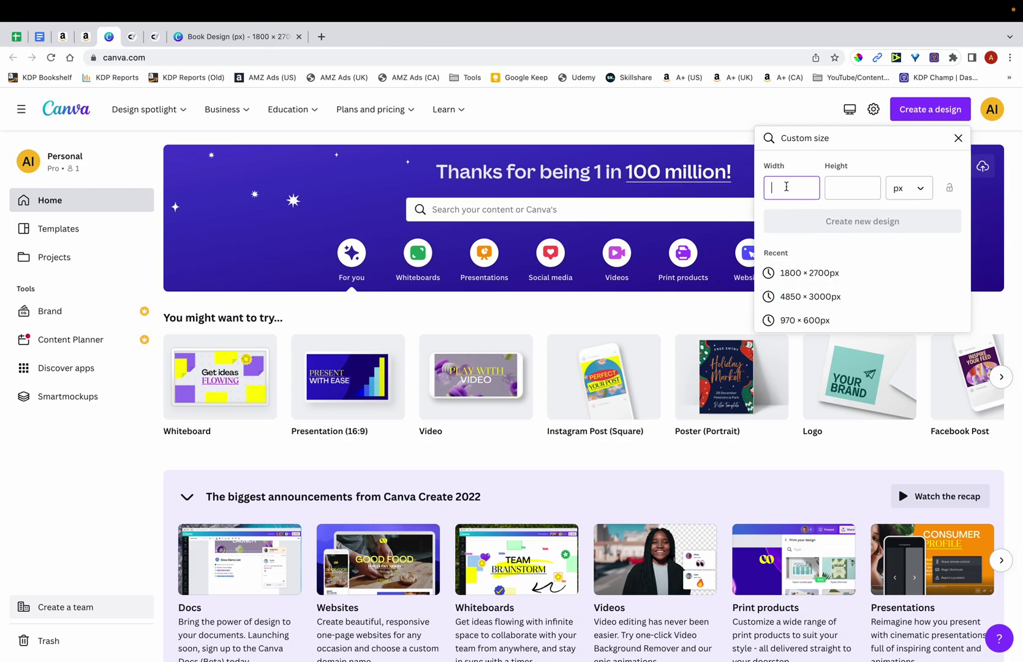
text(00)
click(842, 189)
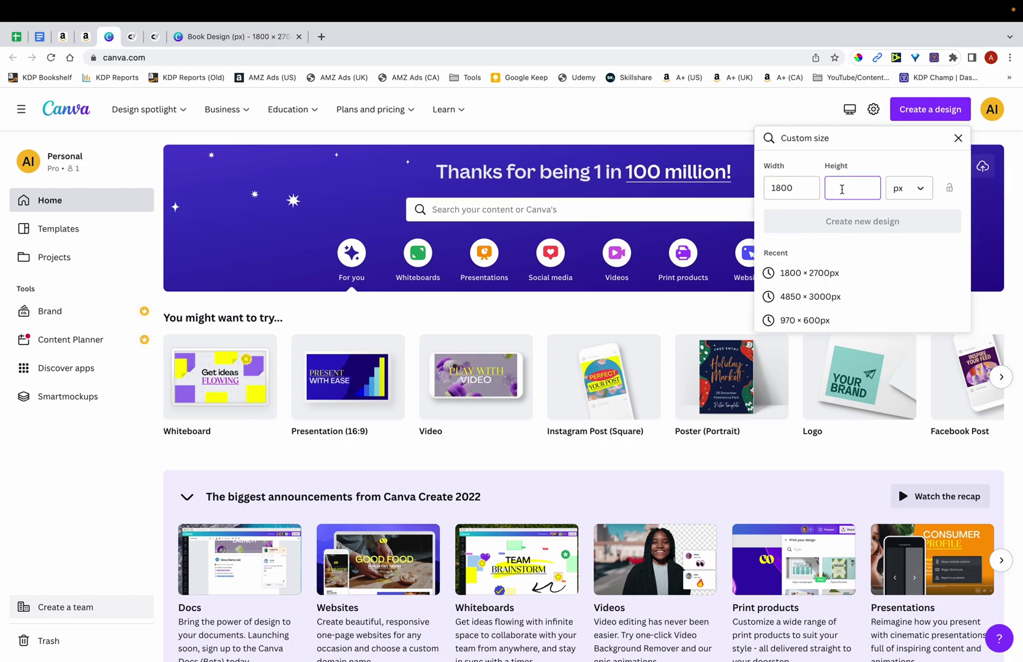
text(2700)
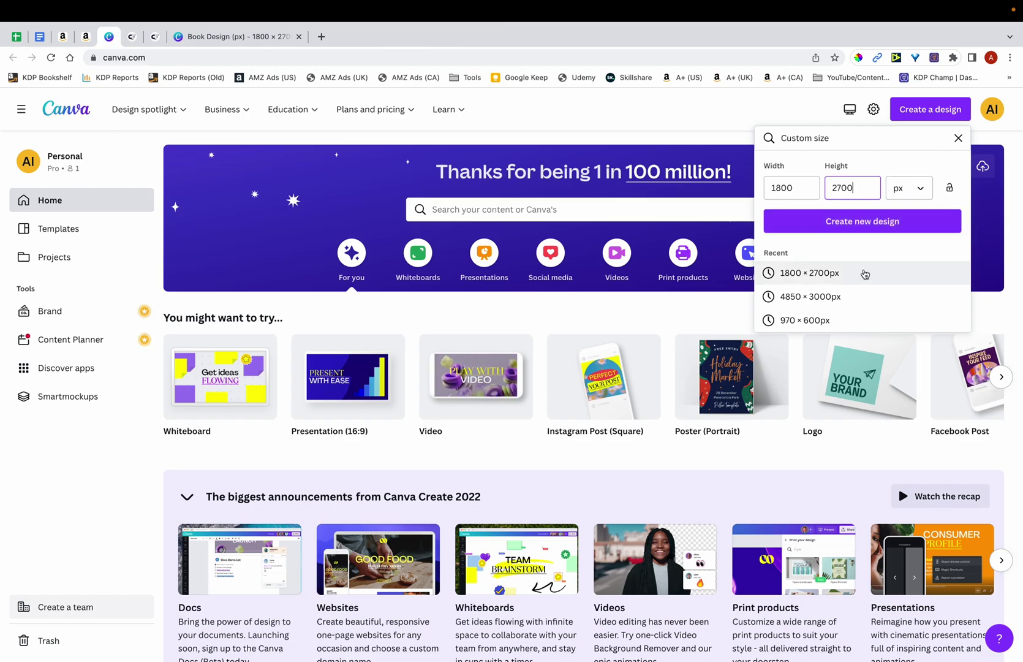
click(861, 222)
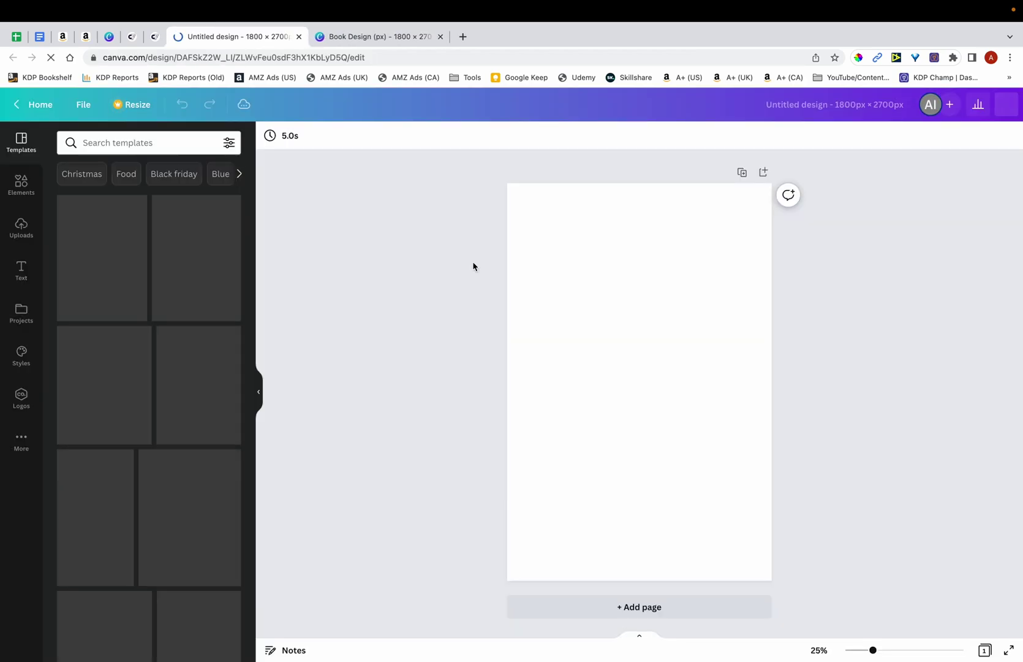
Search Creative Fabrica for "floral background" and limit the results to the Print On Demand licence
click(374, 38)
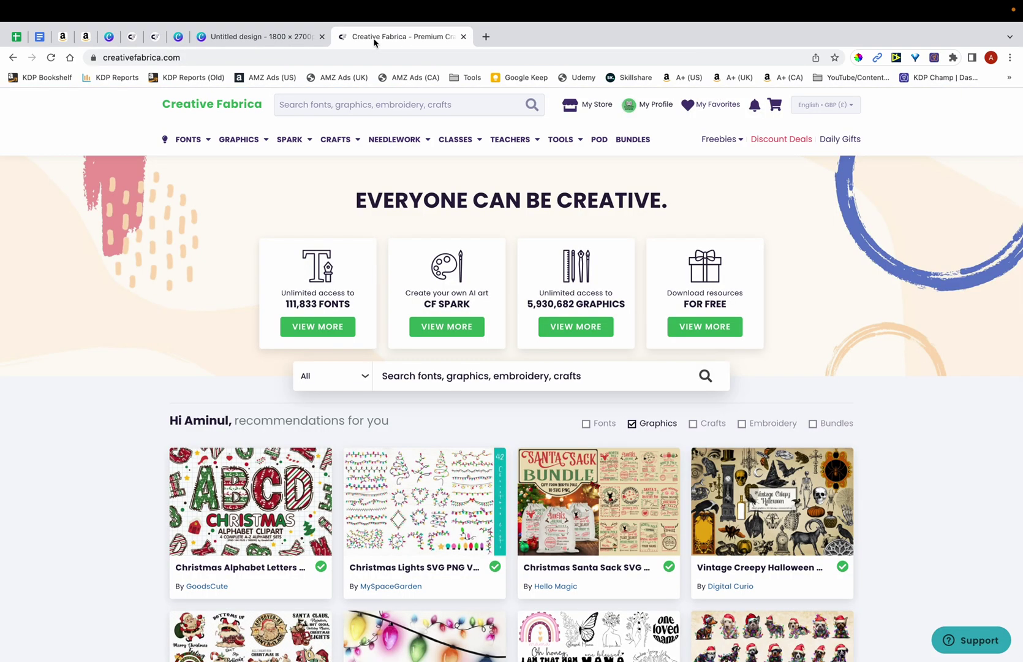
click(436, 374)
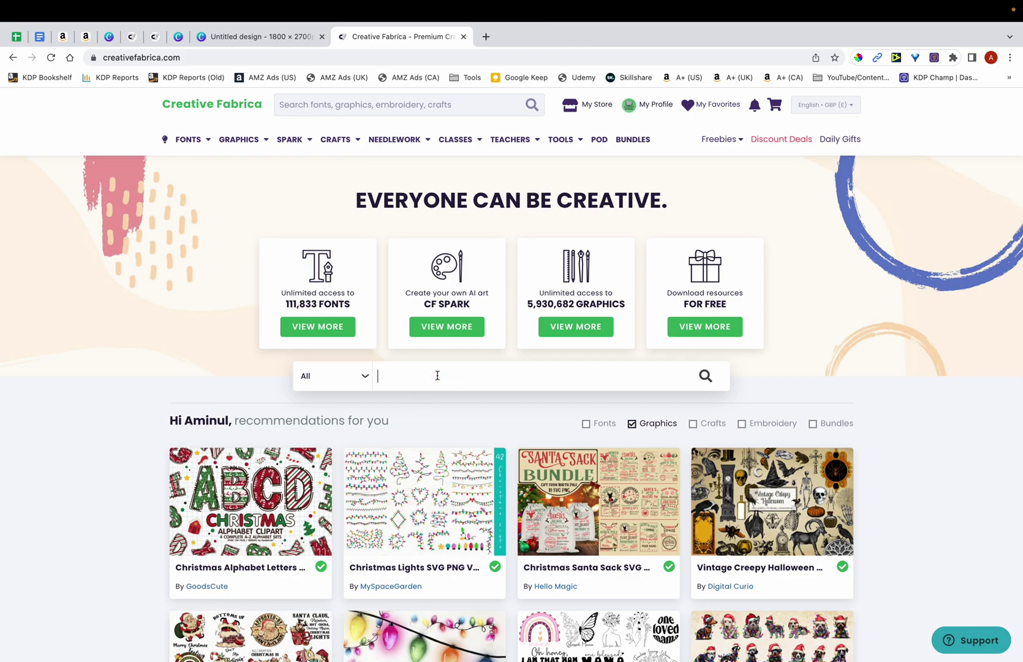
text(floral background)
key(Return)
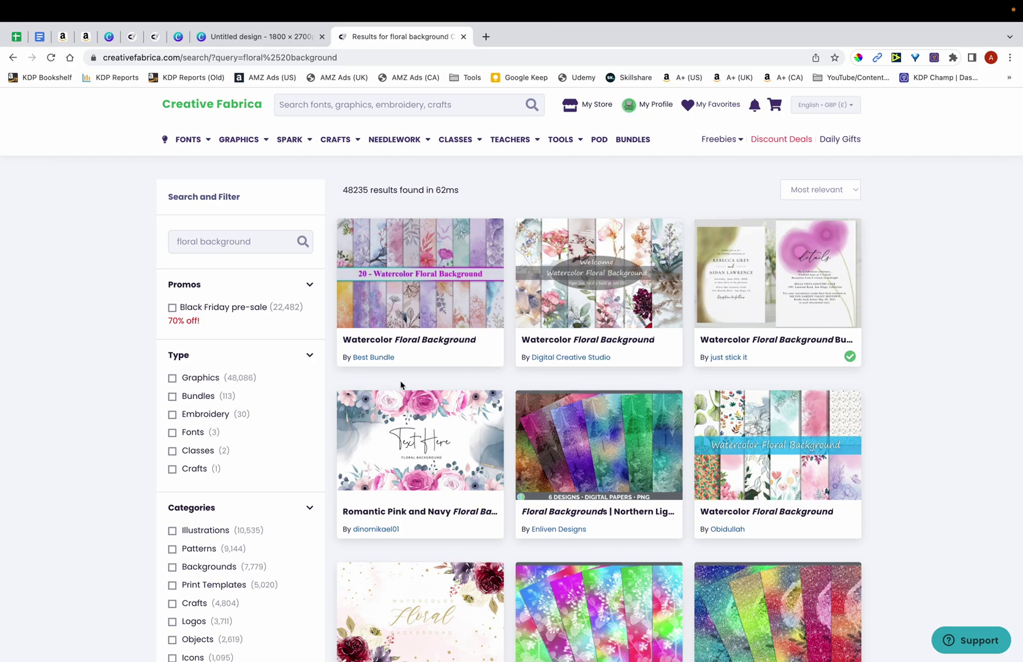
scroll(401, 380, down, 8)
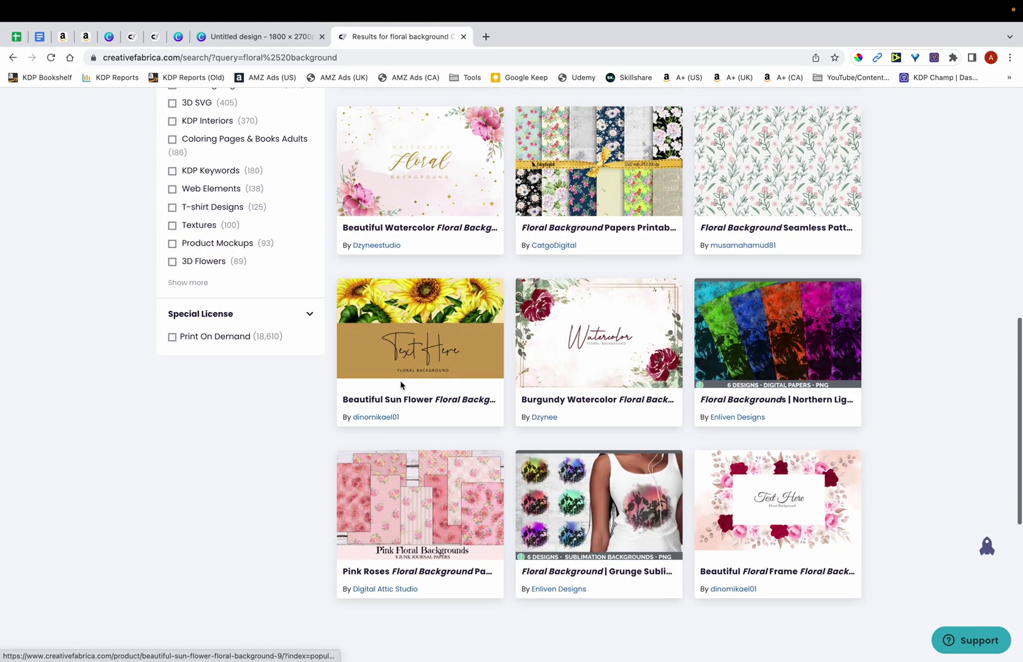
click(172, 338)
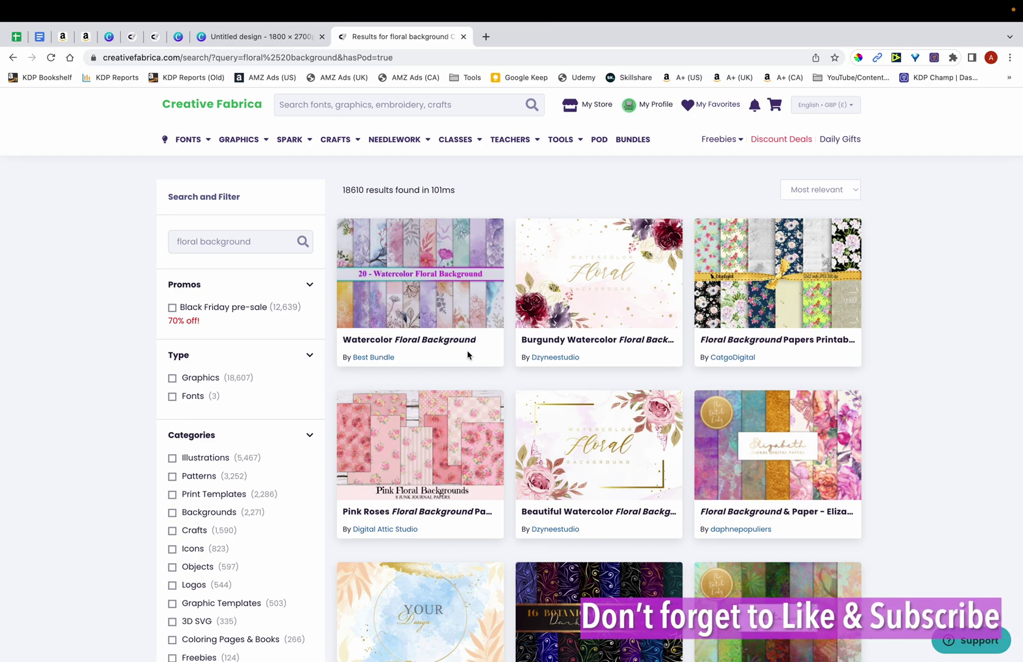
Browse the filtered floral backgrounds and examine the Modern Floral Background product page, including its download and usage terms
scroll(468, 354, down, 12)
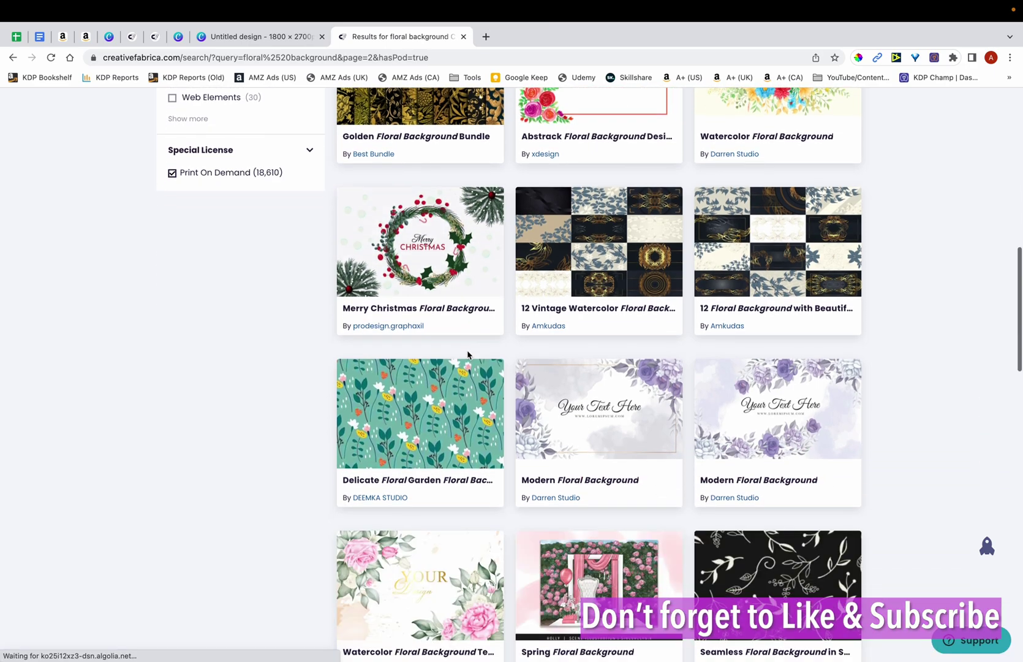
scroll(468, 354, down, 14)
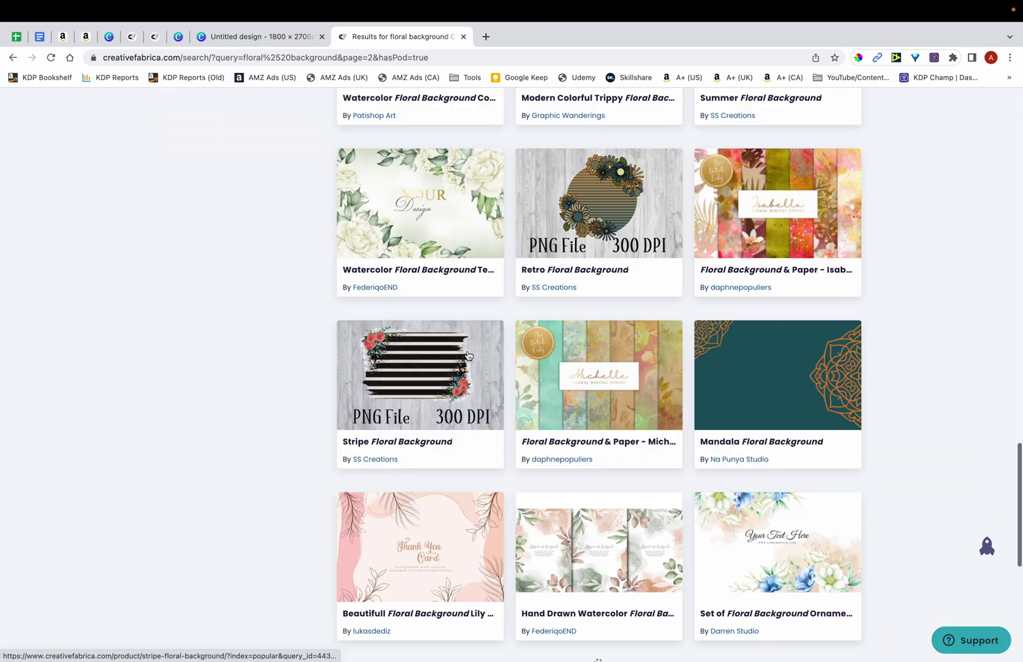
scroll(467, 354, down, 2)
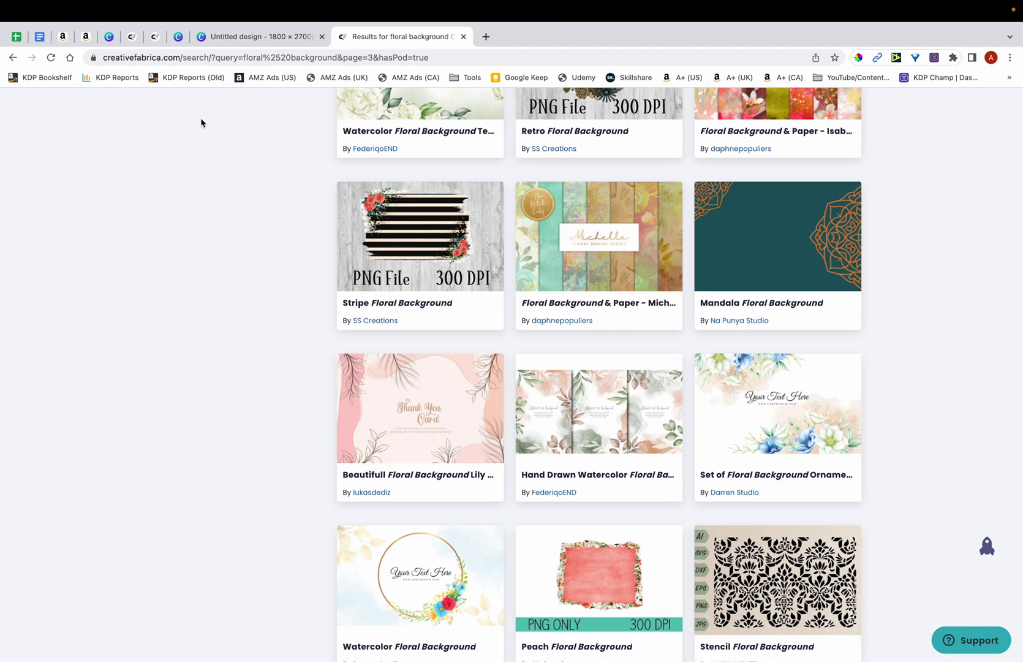
click(156, 38)
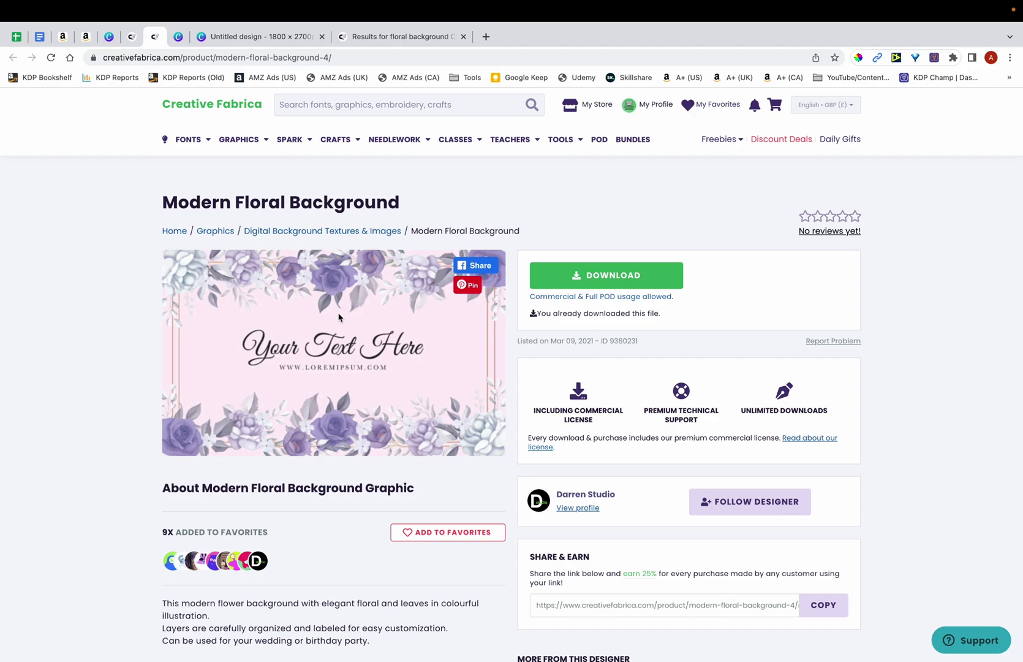
scroll(578, 325, up, 5)
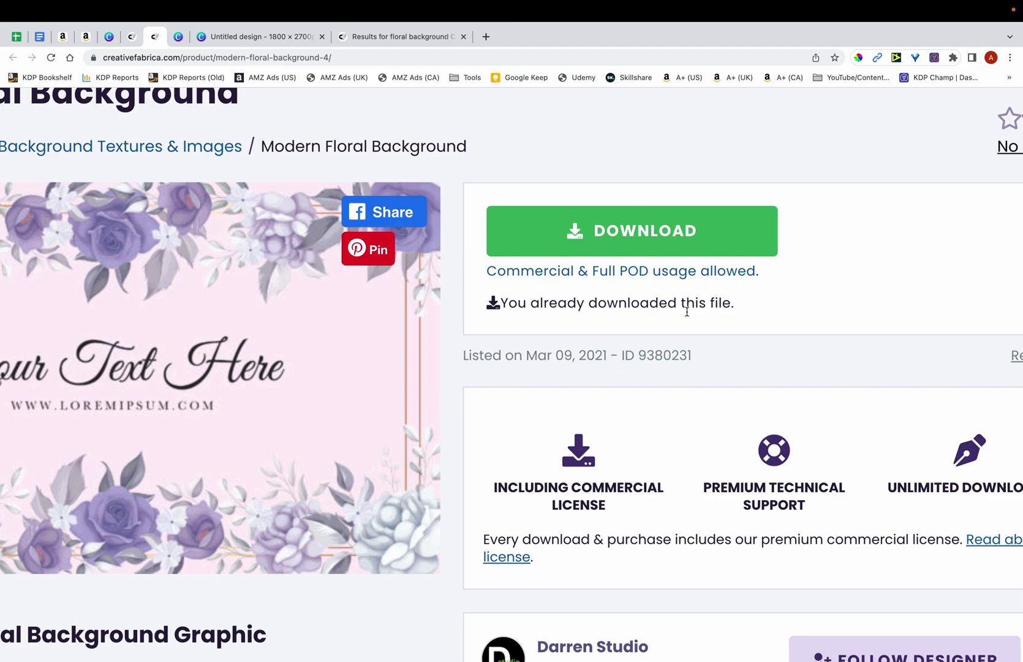
scroll(687, 312, down, 5)
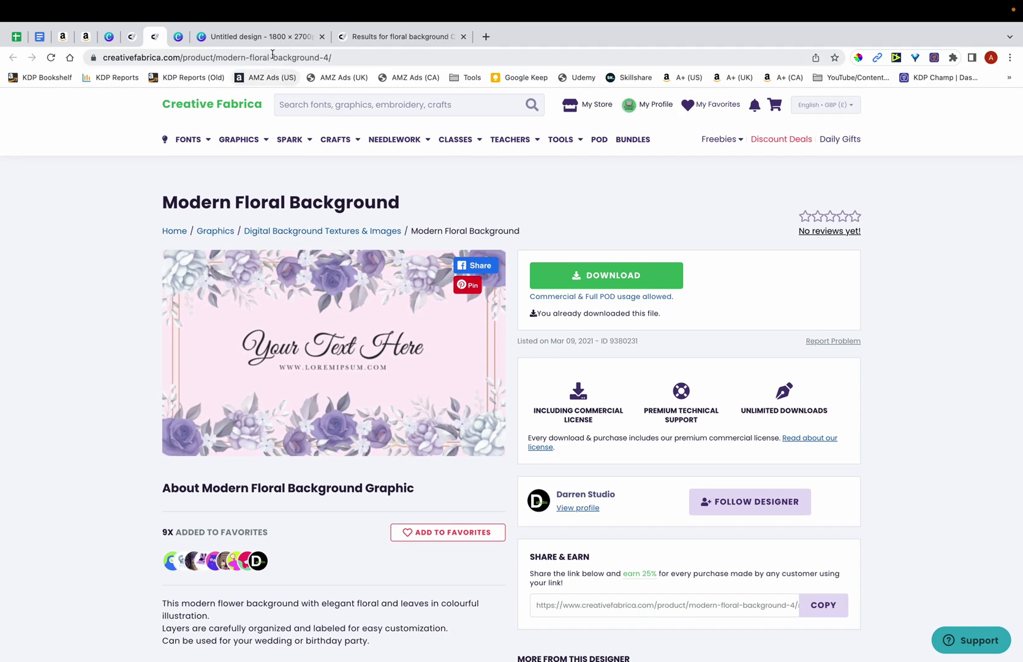
Insert the uploaded purple floral background into the blank 1800 × 2700 px Canva design, enlarge it to full page height and centre it
click(260, 37)
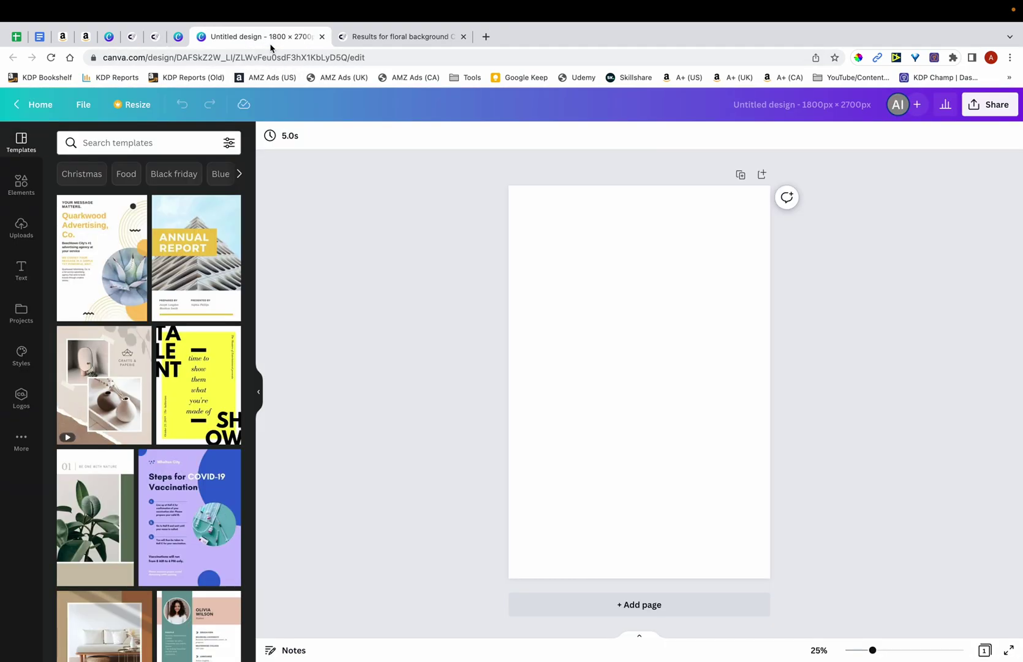
click(21, 228)
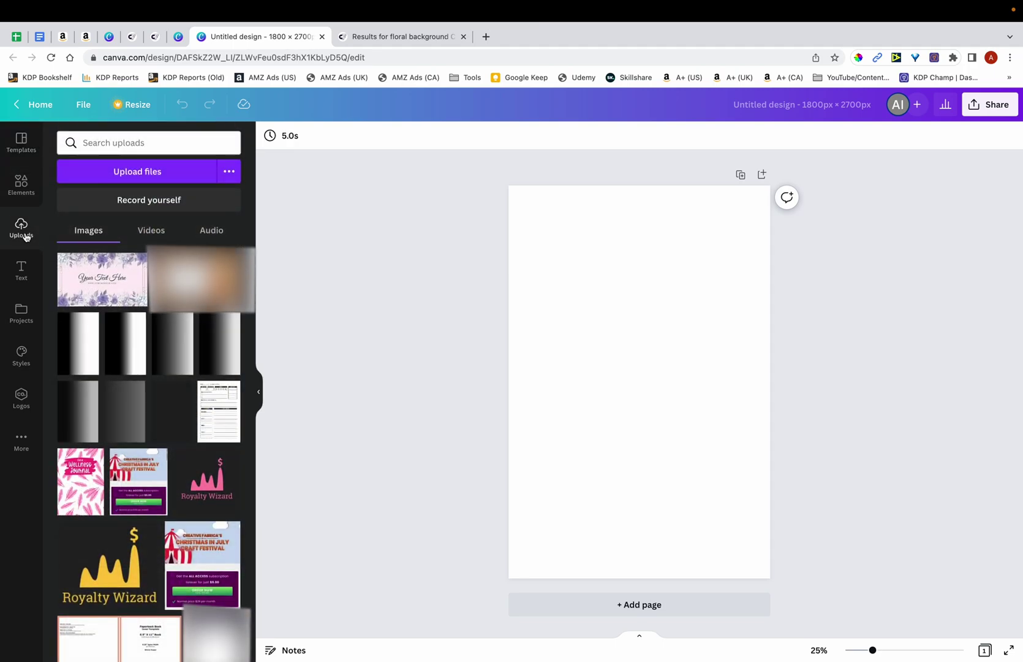
click(122, 283)
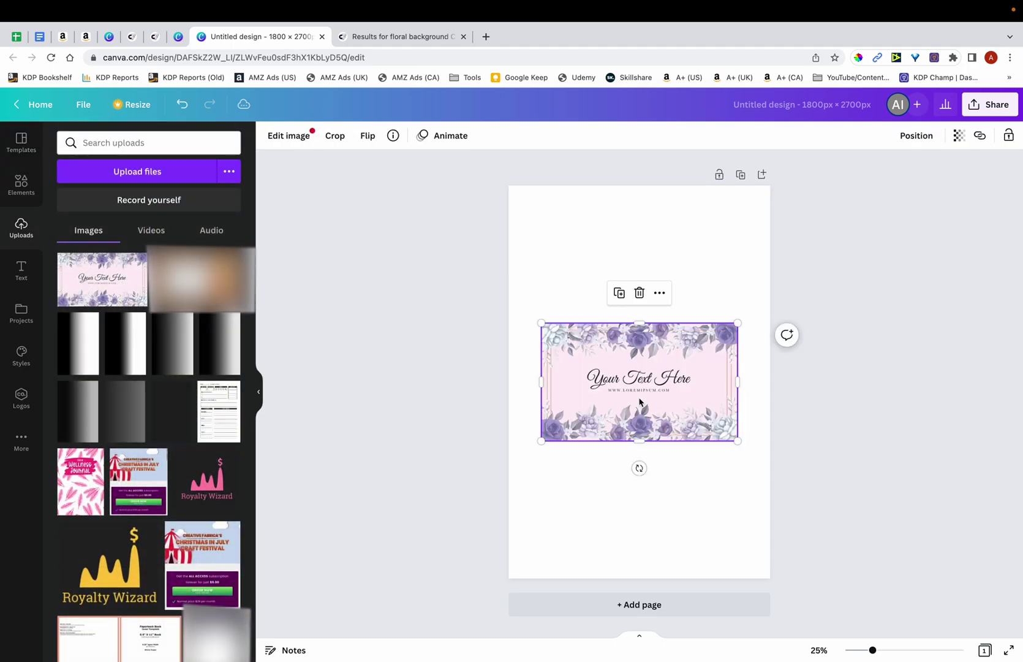
drag(639, 395, 606, 257)
drag(702, 302, 937, 637)
drag(690, 506, 539, 506)
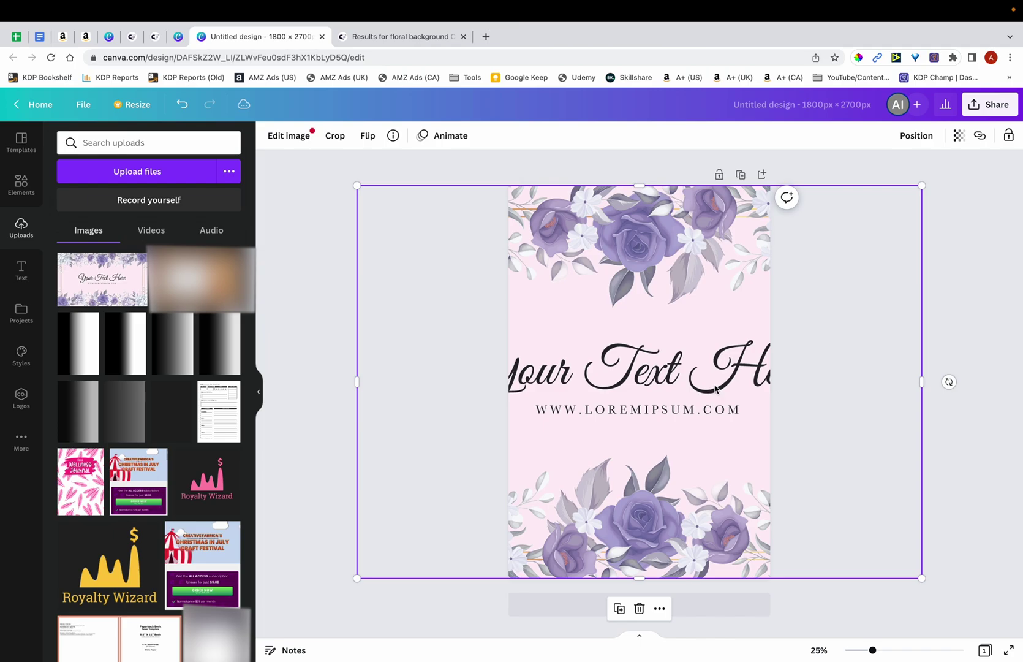
click(831, 374)
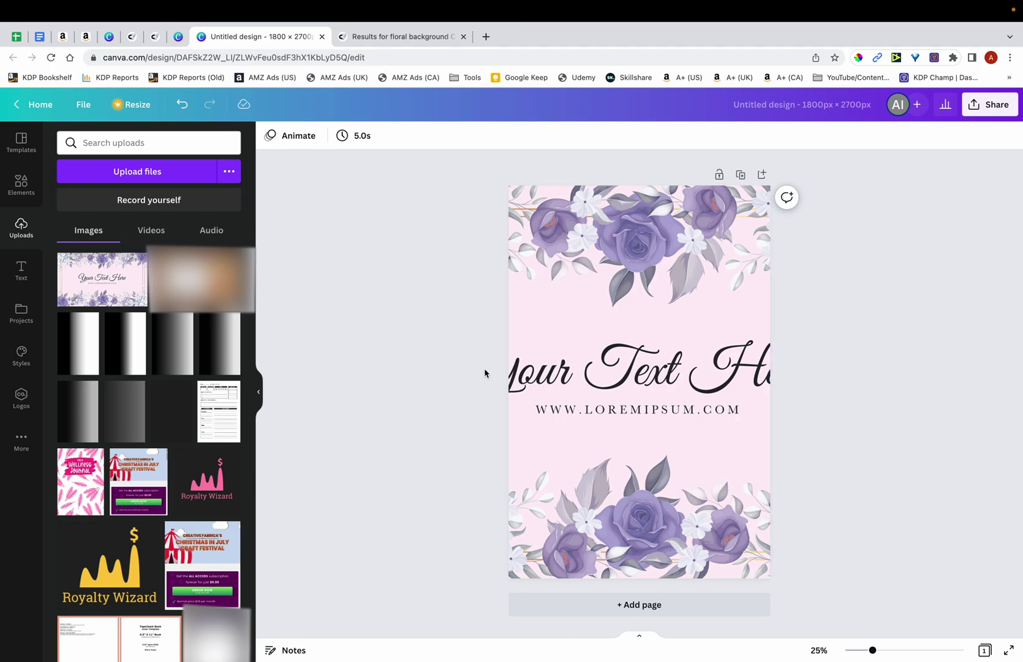
Add a square shape over the placeholder text and stretch it into a band spanning the full page width
click(22, 181)
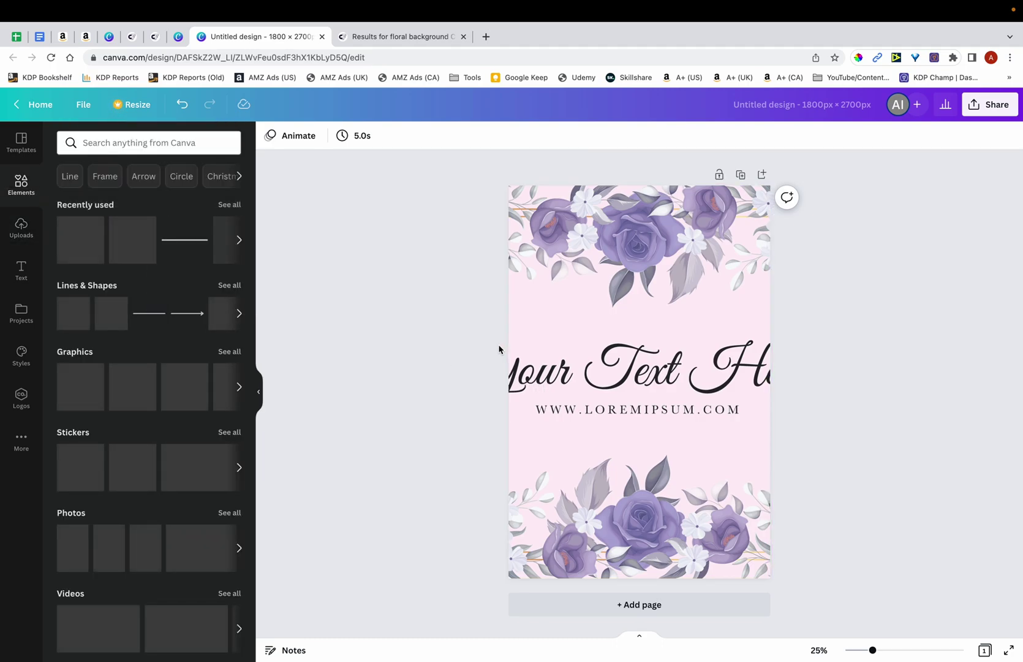
click(69, 241)
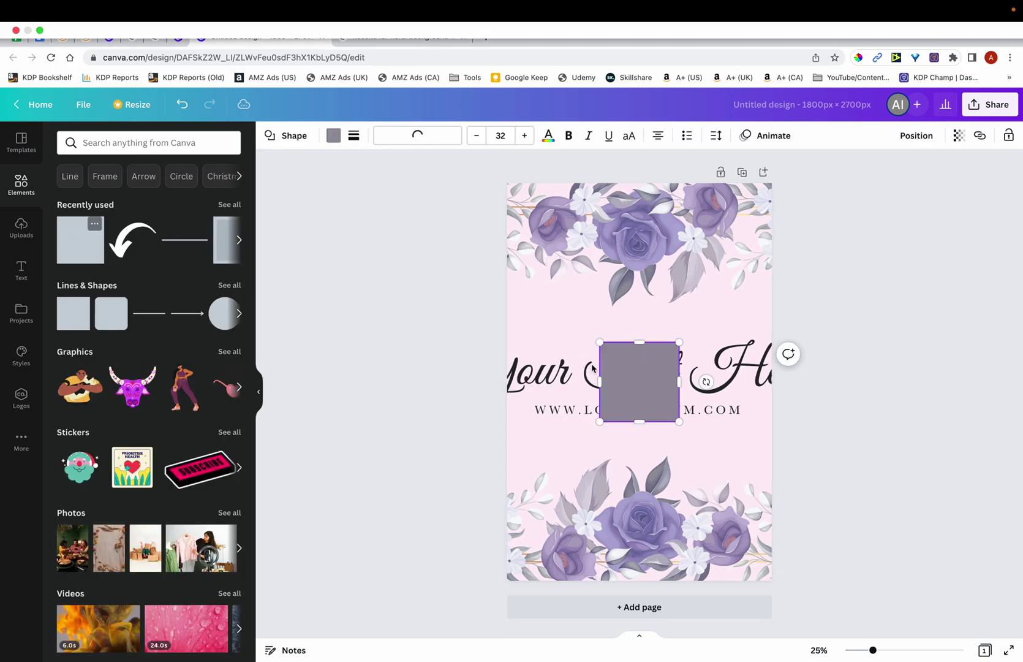
drag(653, 379, 560, 370)
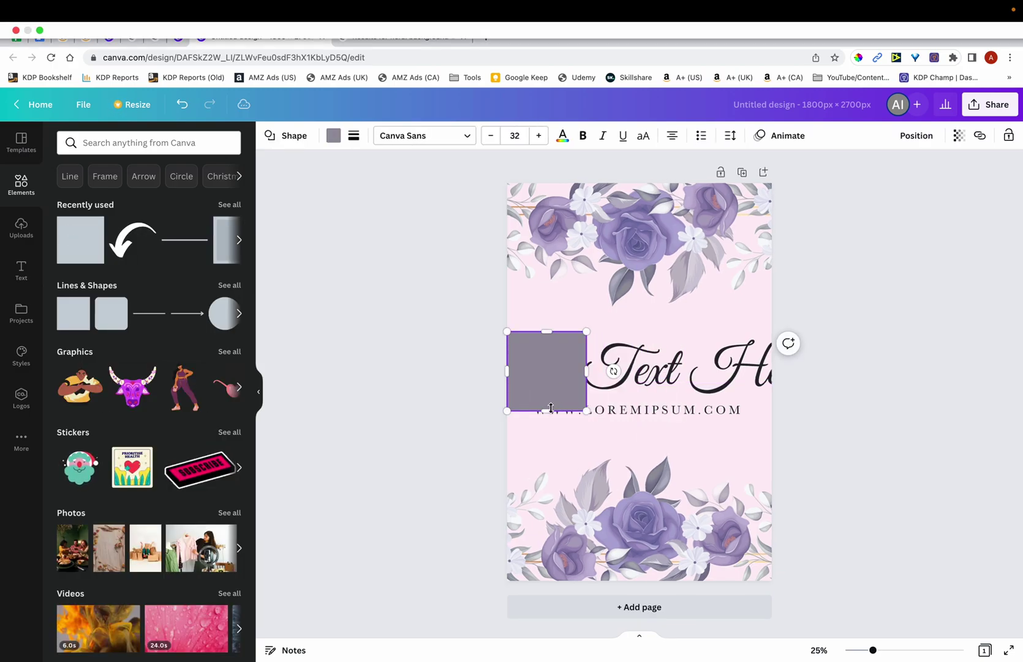
drag(547, 415, 547, 423)
drag(587, 377, 771, 377)
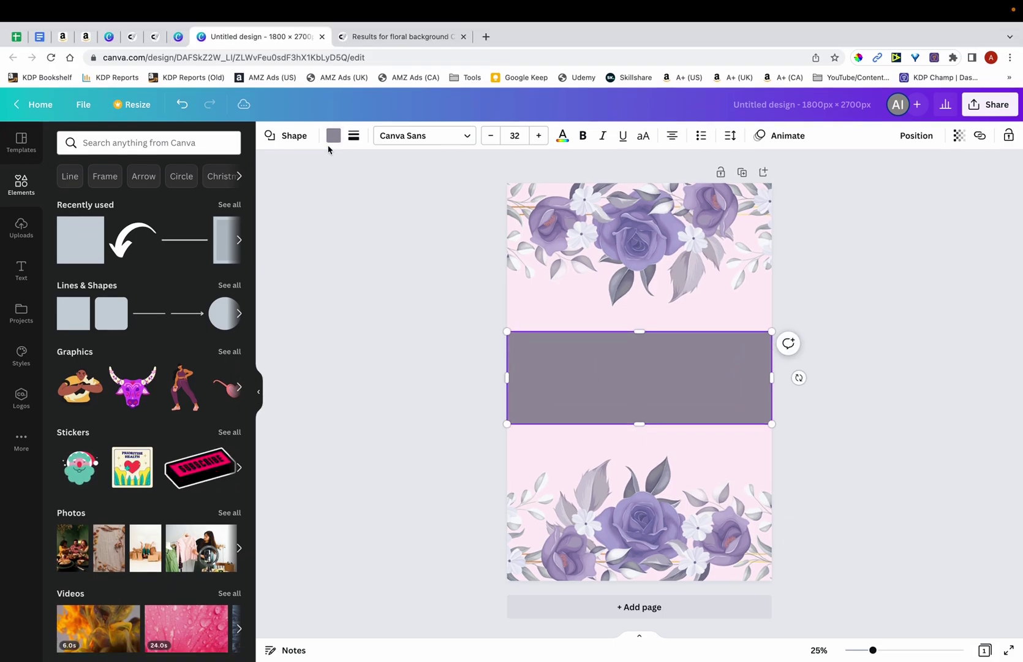
Fill the rectangle with the background's pale pink photo colour #fbeff6 to hide the placeholder text
click(332, 136)
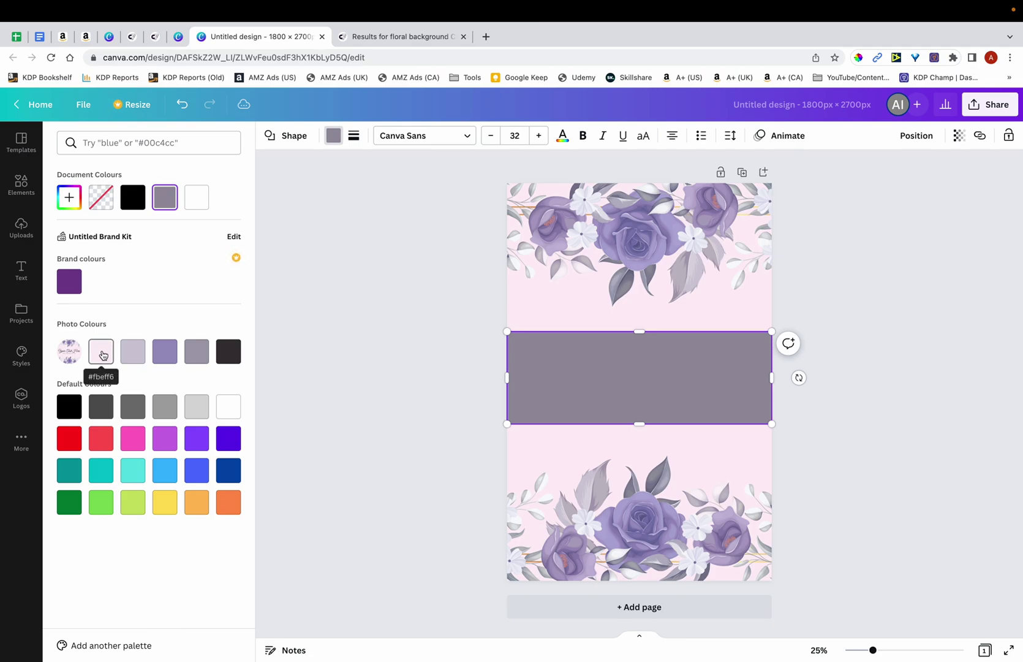
click(102, 351)
click(358, 322)
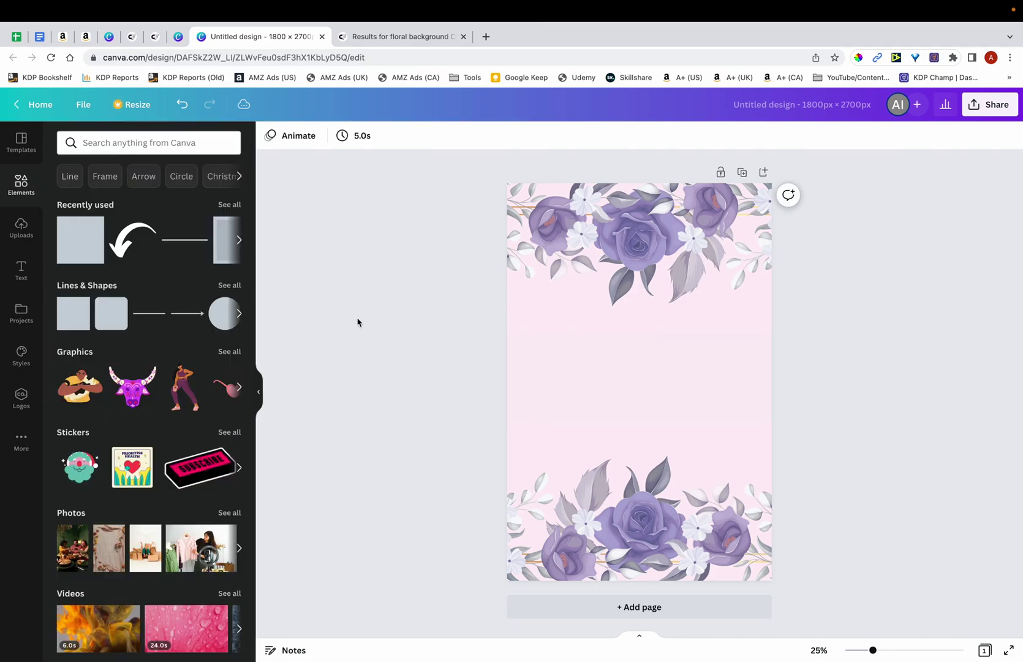
Switch to Illustrator to examine the title layout of the floral reference cover, and return to Canva in Chrome
key(ctrl+Up)
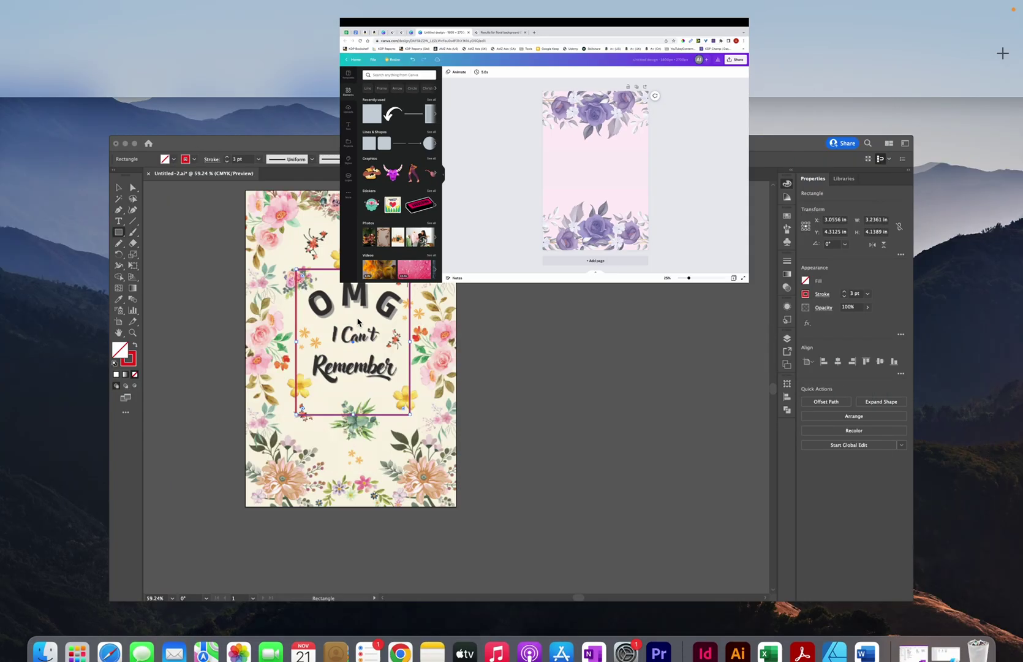
click(357, 323)
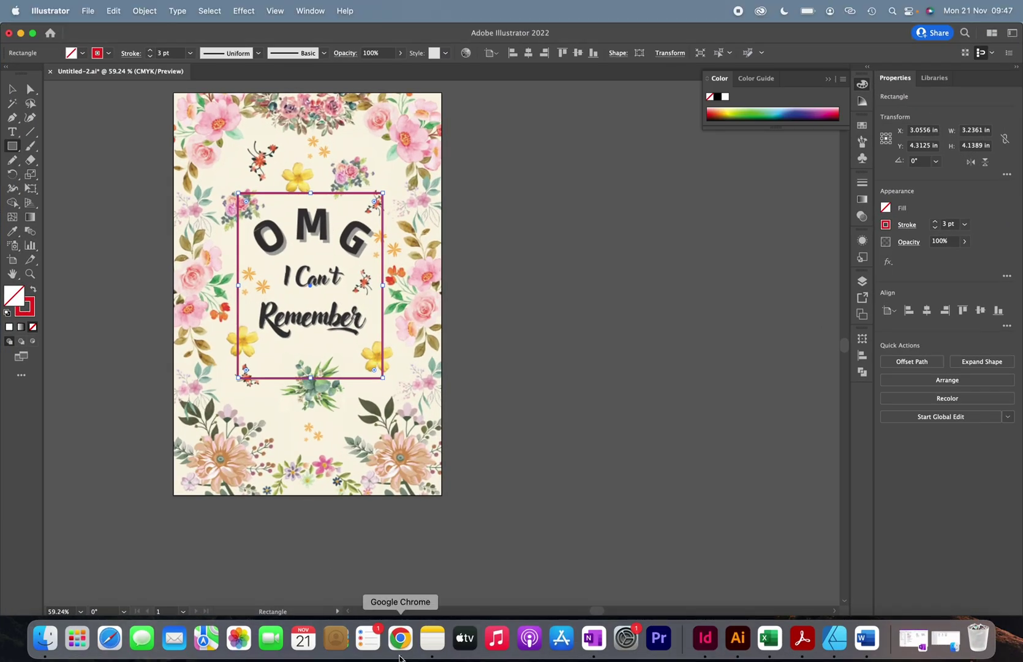
click(399, 655)
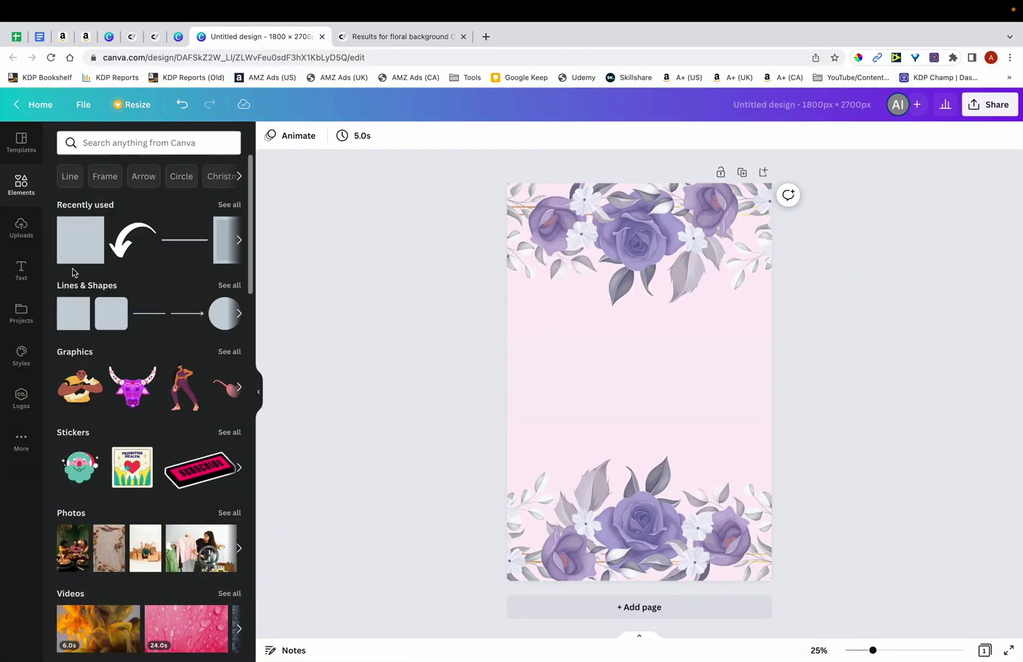
Add a heading reading "OMG", enlarge it to size 367 and centre it just below the upper flowers
click(21, 270)
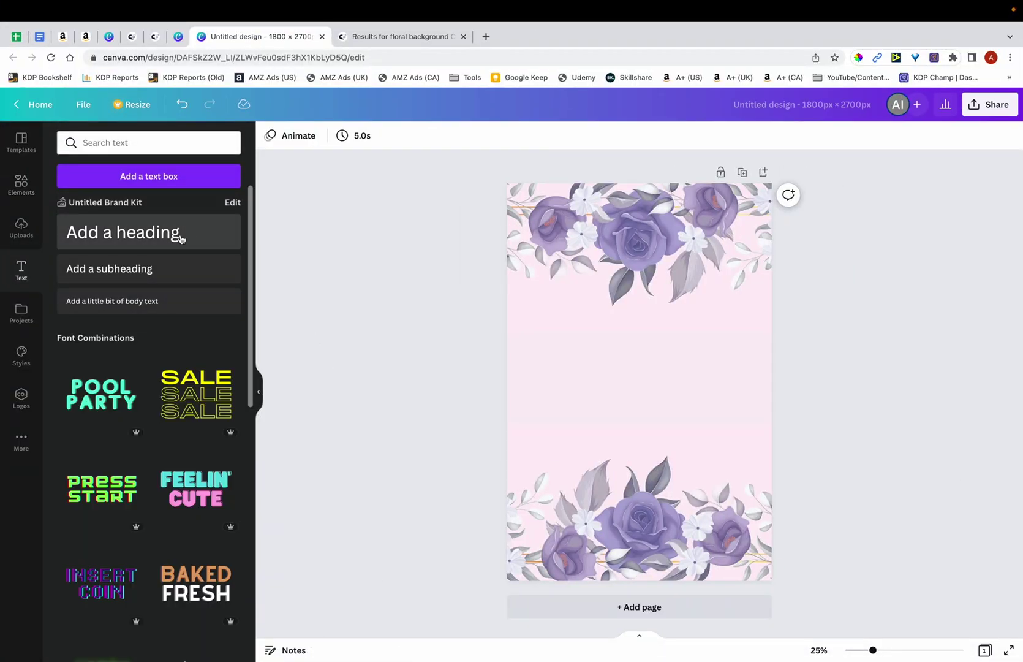
click(176, 238)
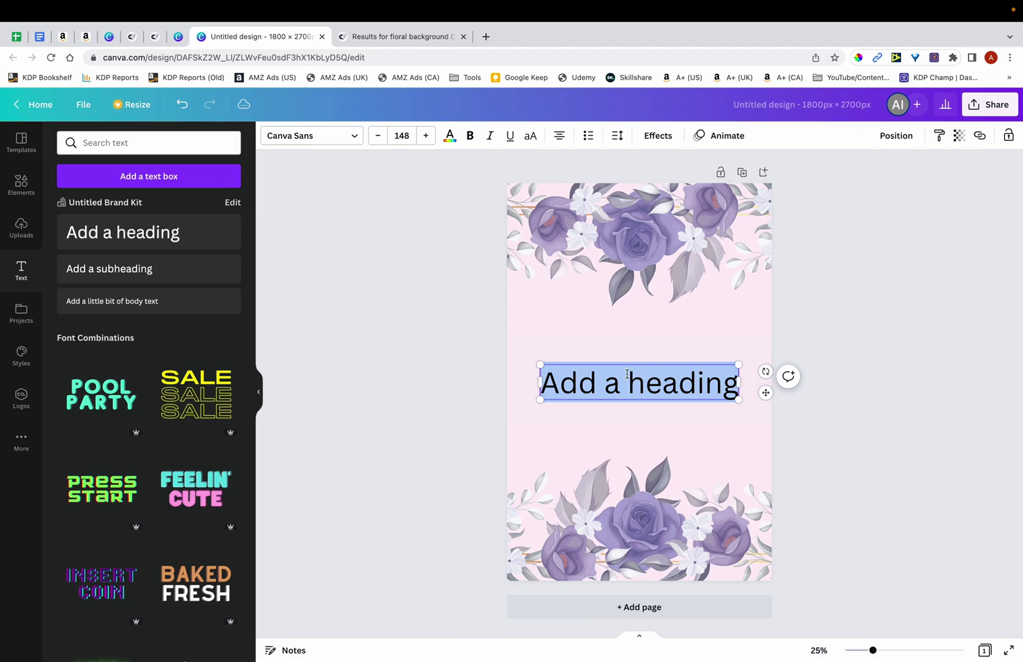
text(OMG)
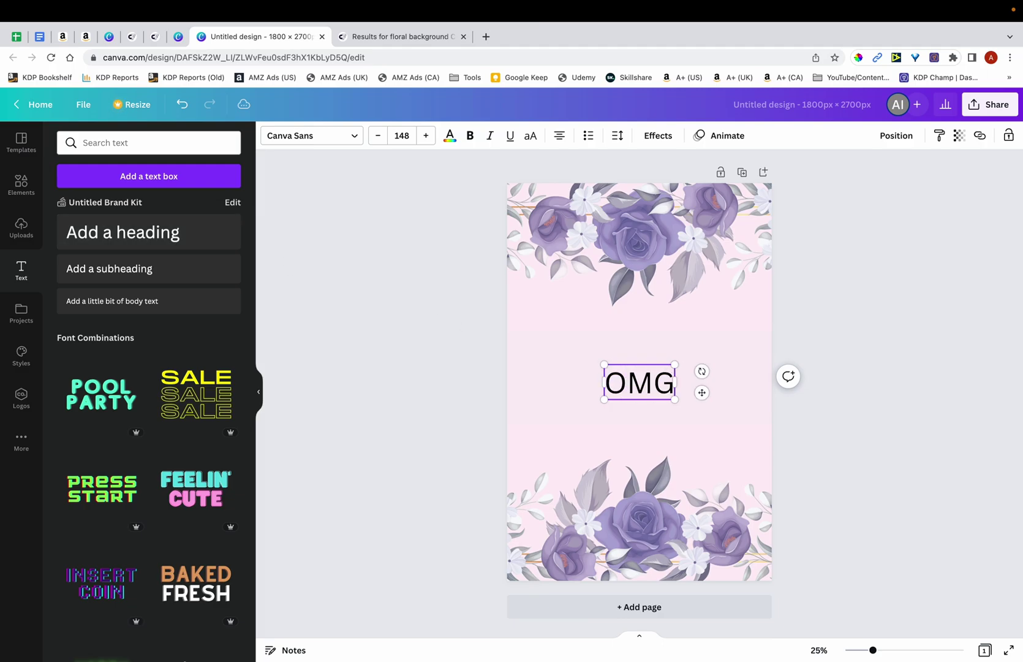
mouse_move(677, 365)
mouse_down()
mouse_move(744, 326)
mouse_move(677, 365)
mouse_up()
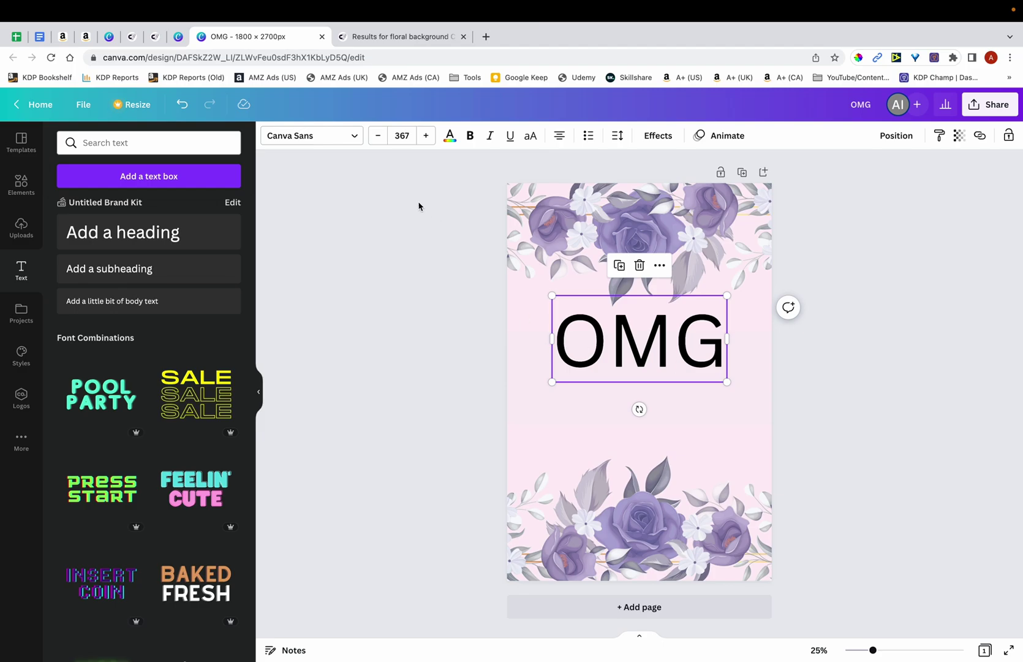
Try the Bebas Neue, Intro Rust, League Spartan and Lovelo fonts on the OMG heading
click(355, 138)
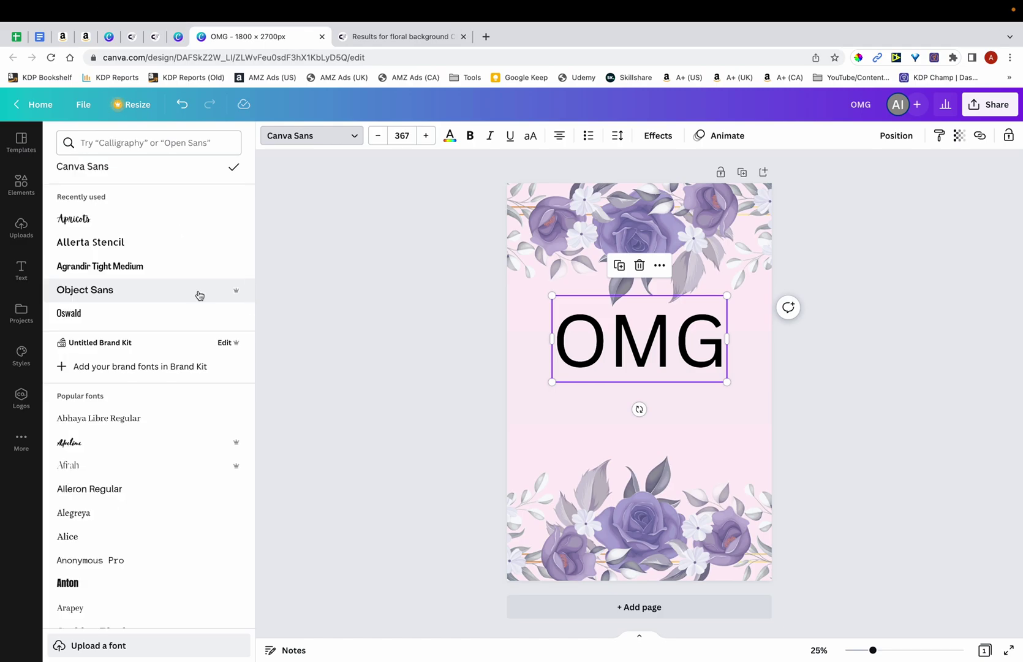
scroll(199, 296, down, 3)
scroll(199, 295, down, 6)
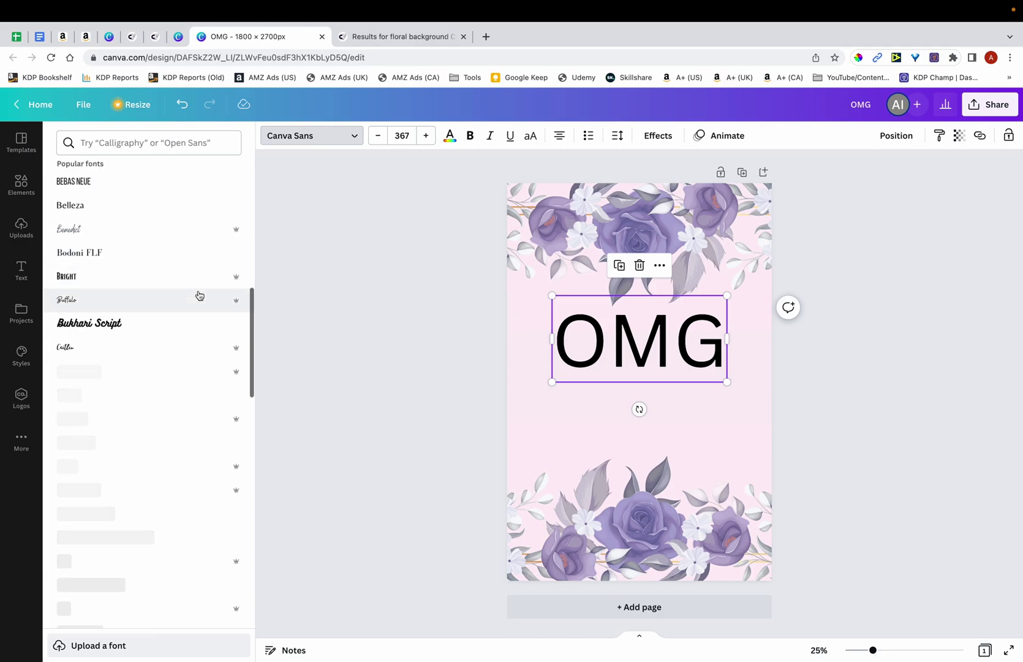
click(164, 192)
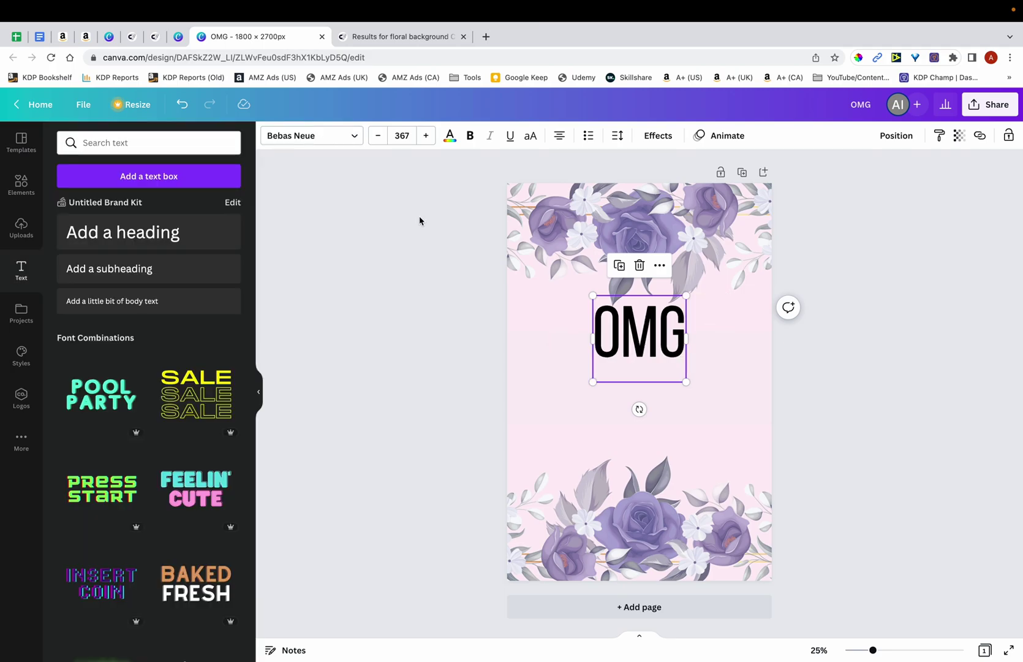
click(356, 142)
scroll(146, 383, down, 10)
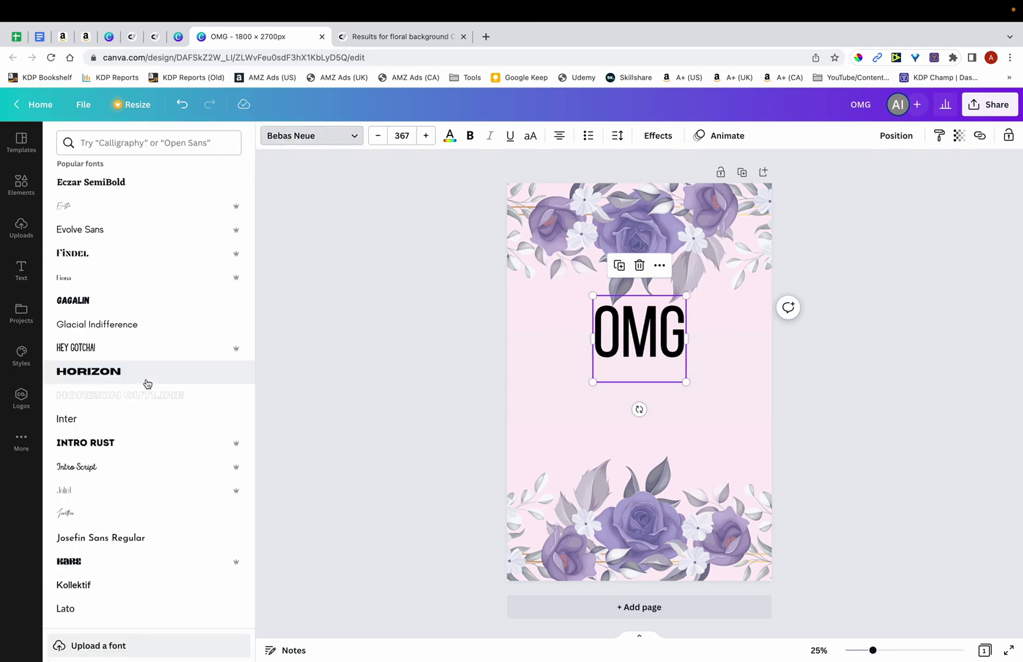
click(146, 344)
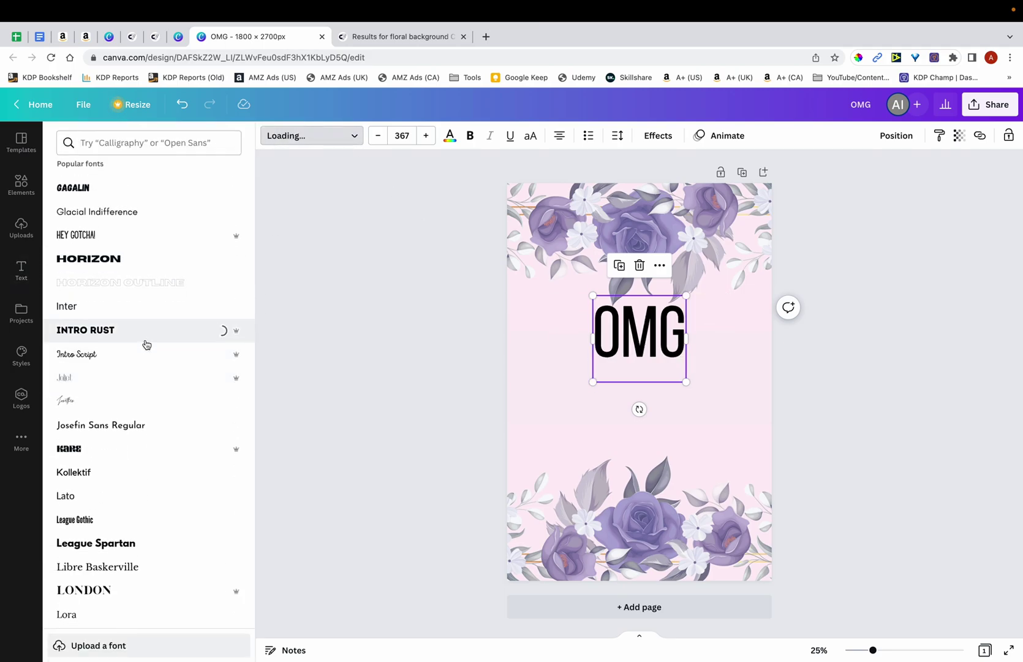
click(124, 542)
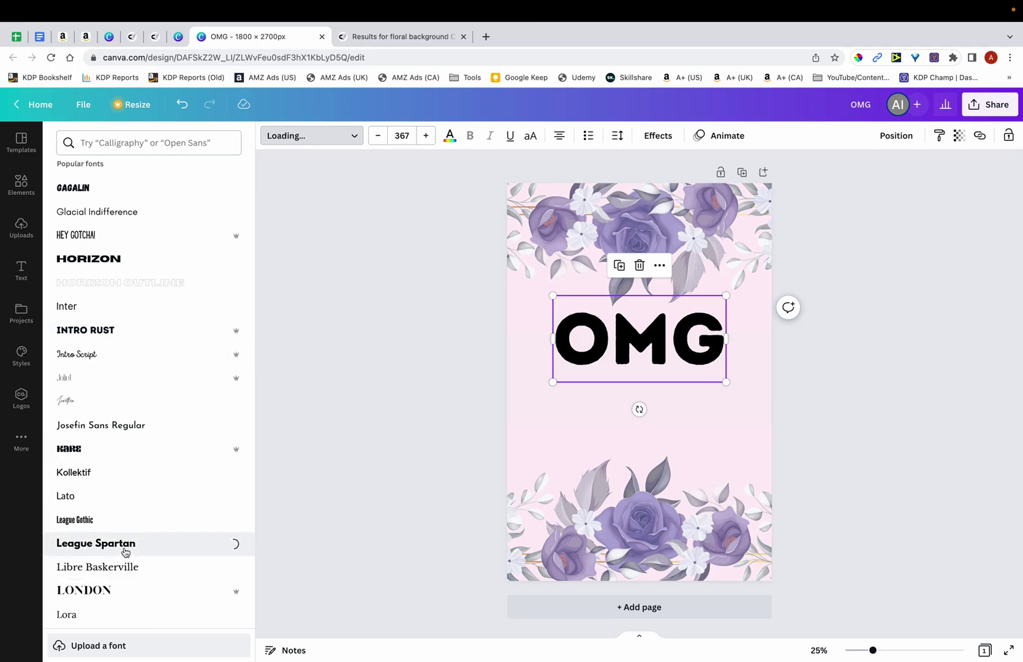
scroll(122, 544, down, 5)
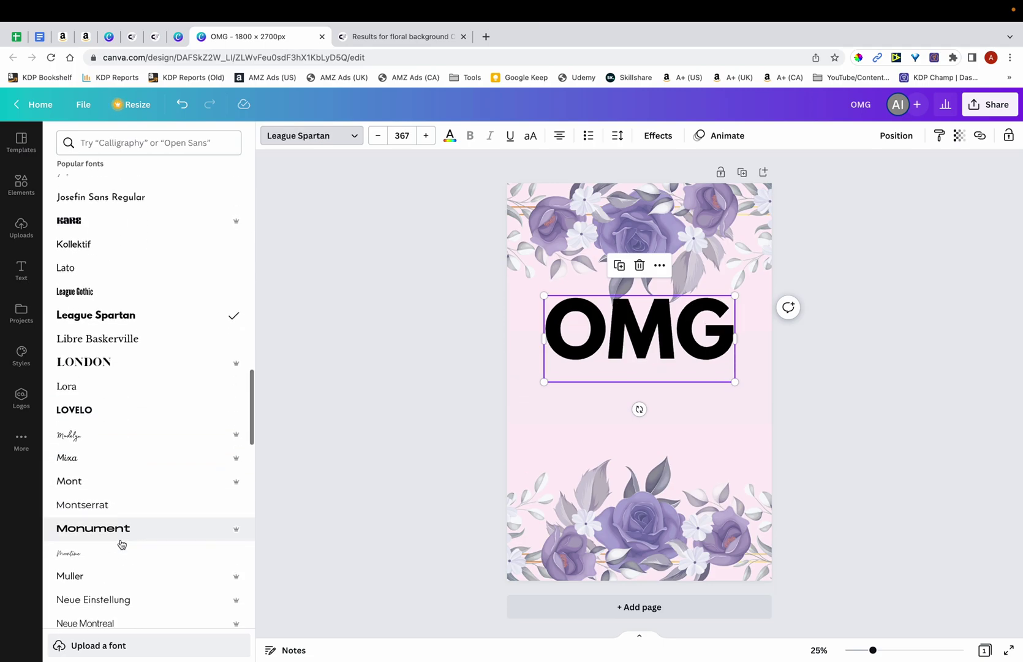
scroll(122, 544, down, 1)
click(114, 372)
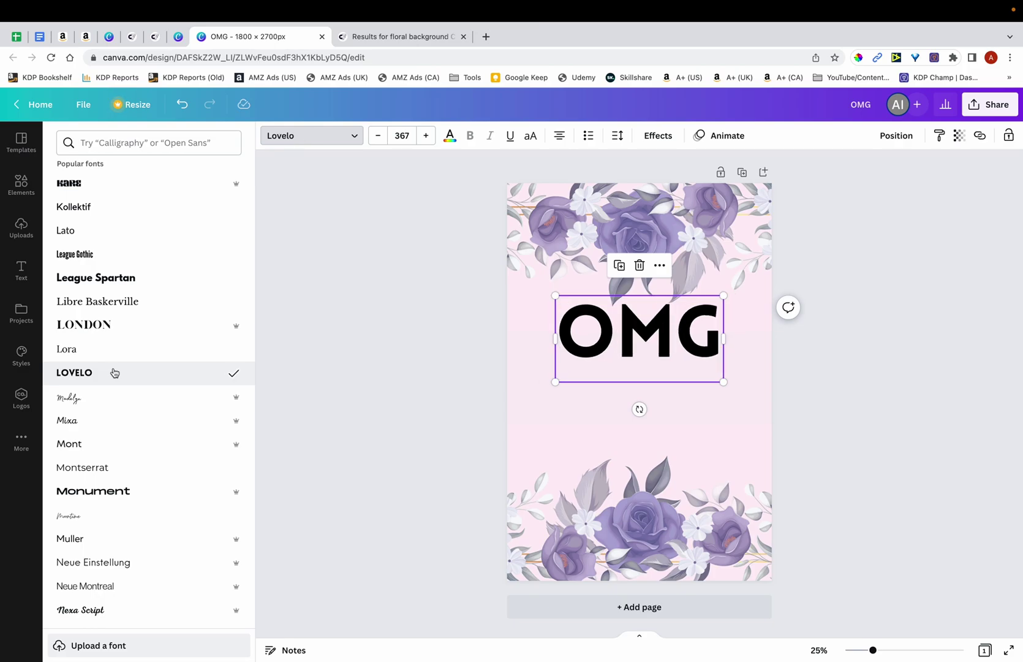
Search the fonts for "all", apply Allerta Stencil to the OMG heading and enlarge it to size 402
scroll(122, 479, down, 15)
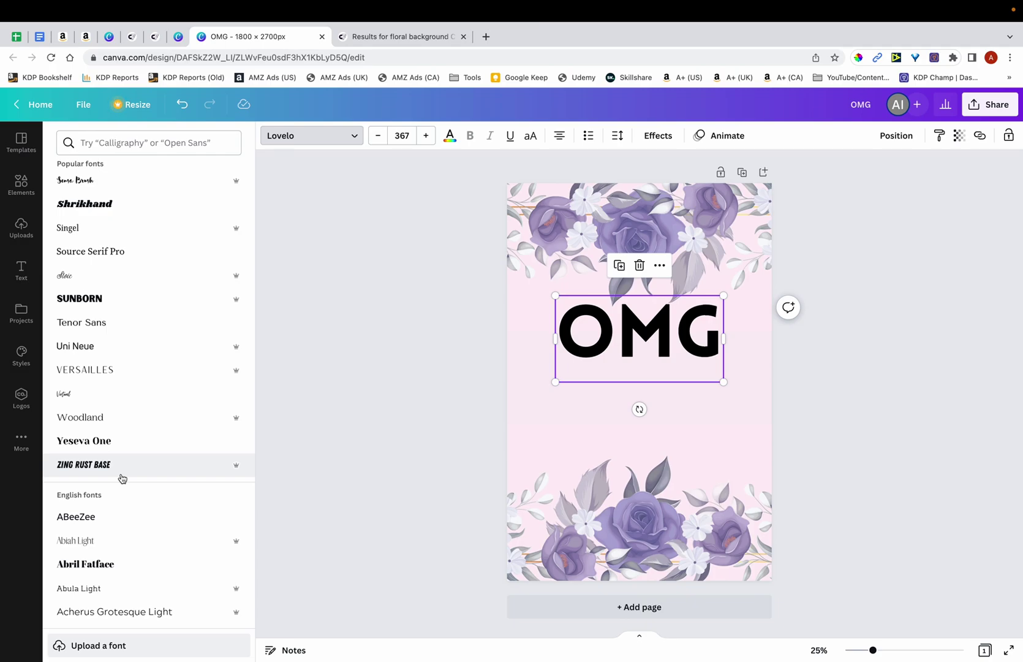
scroll(121, 478, down, 10)
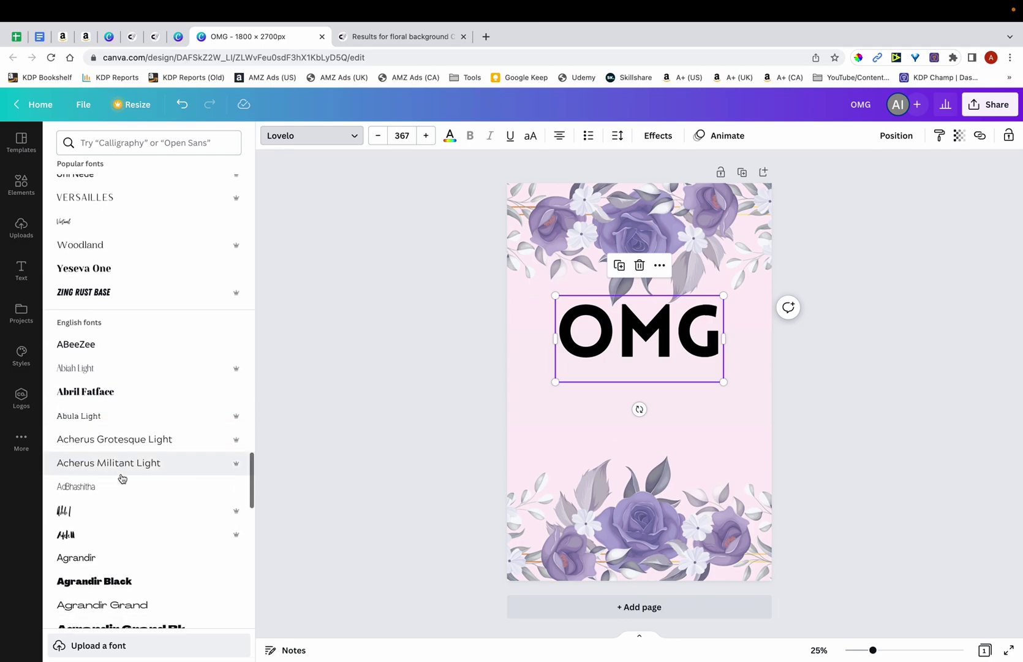
scroll(122, 478, down, 3)
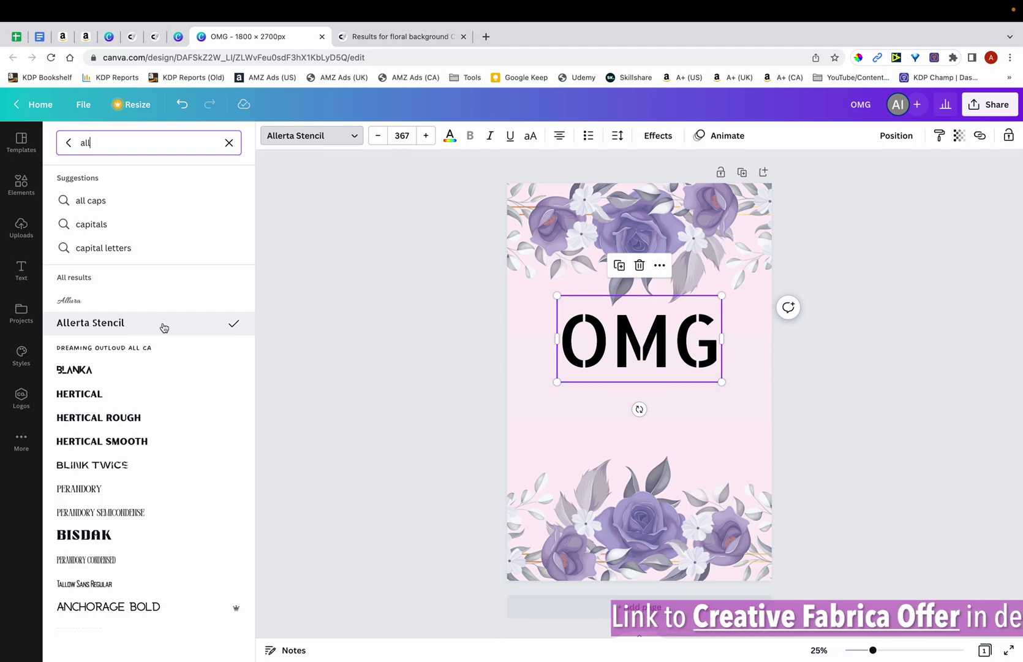
drag(722, 296, 737, 287)
drag(707, 349, 701, 349)
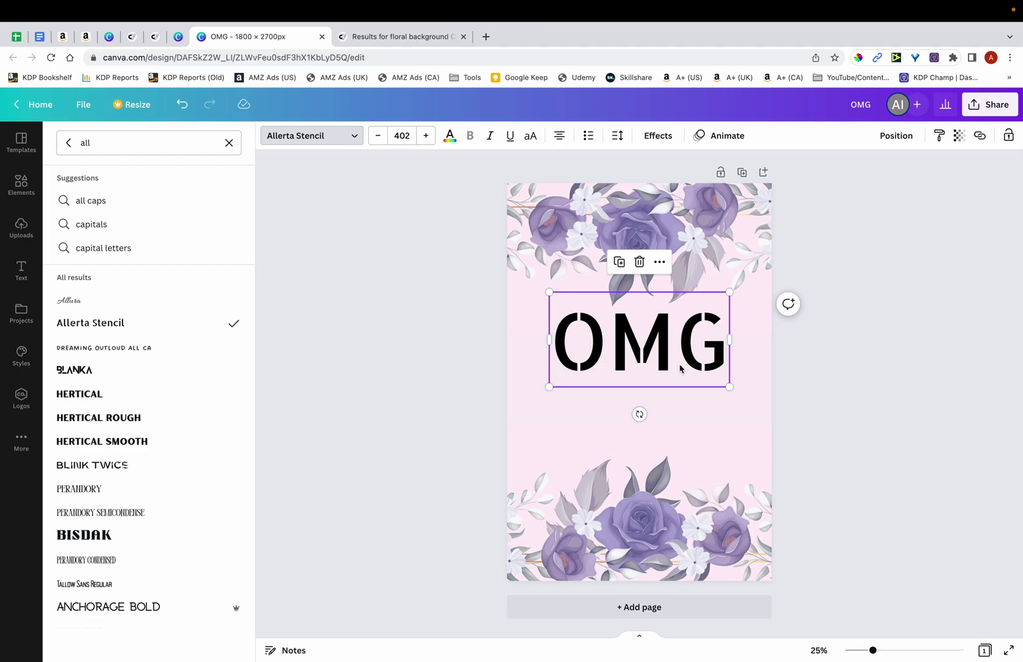
Check the reference cover's wording in Illustrator and add a second heading in Canva reading "I can't remember"
key(ctrl+Up)
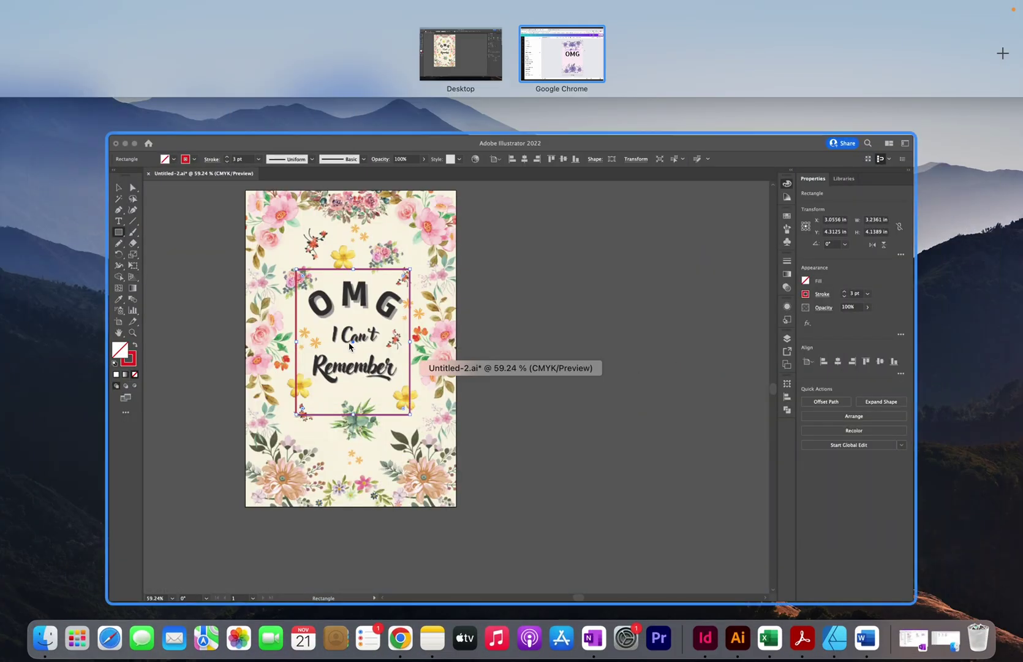
click(549, 61)
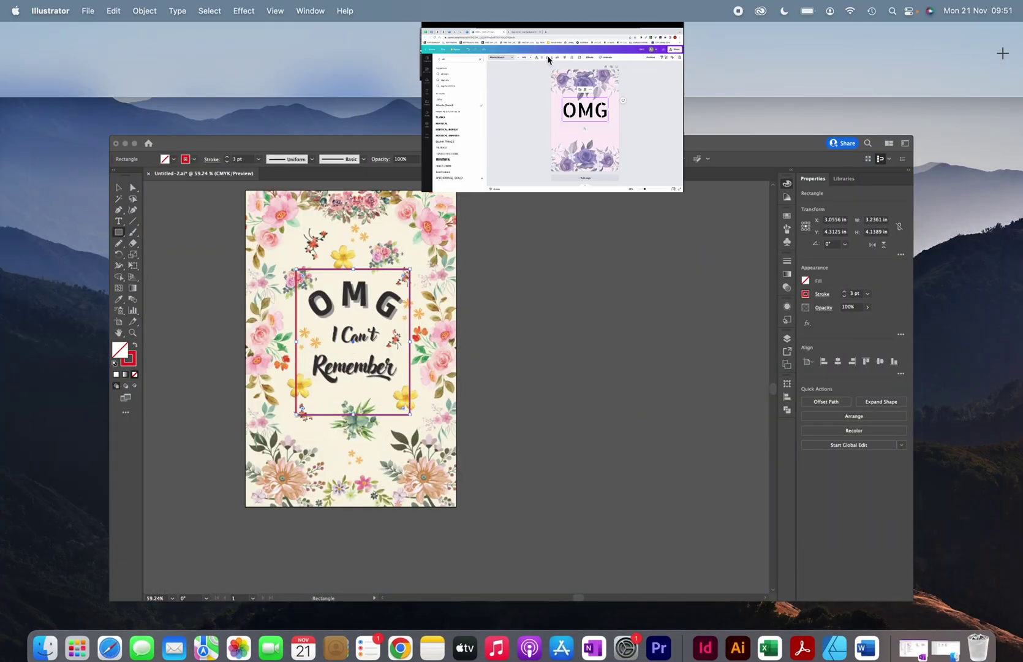
click(21, 270)
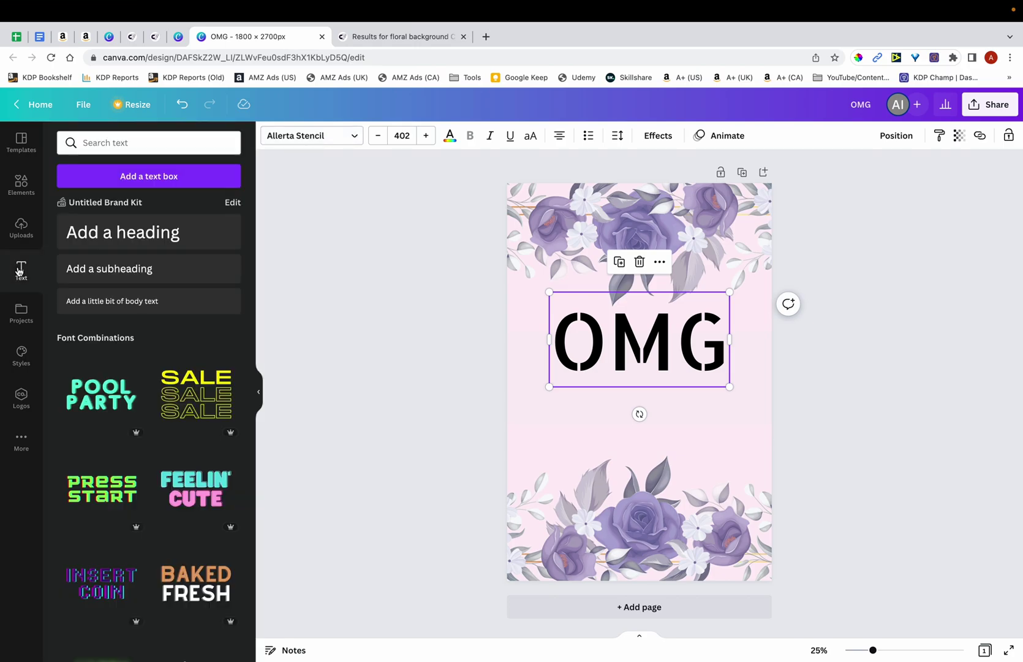
click(154, 232)
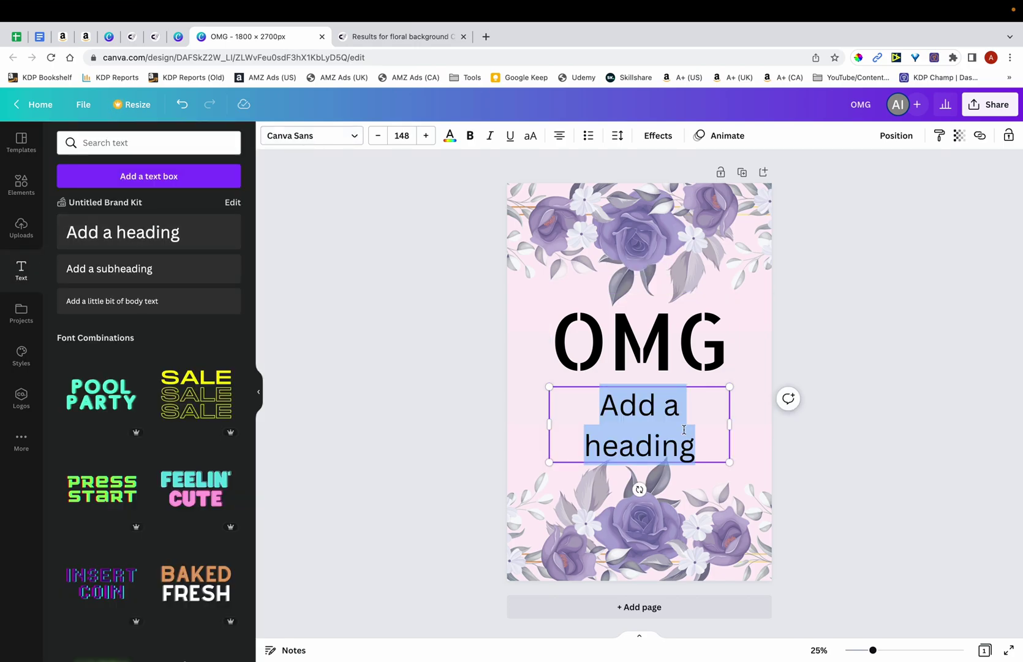
text(I can)
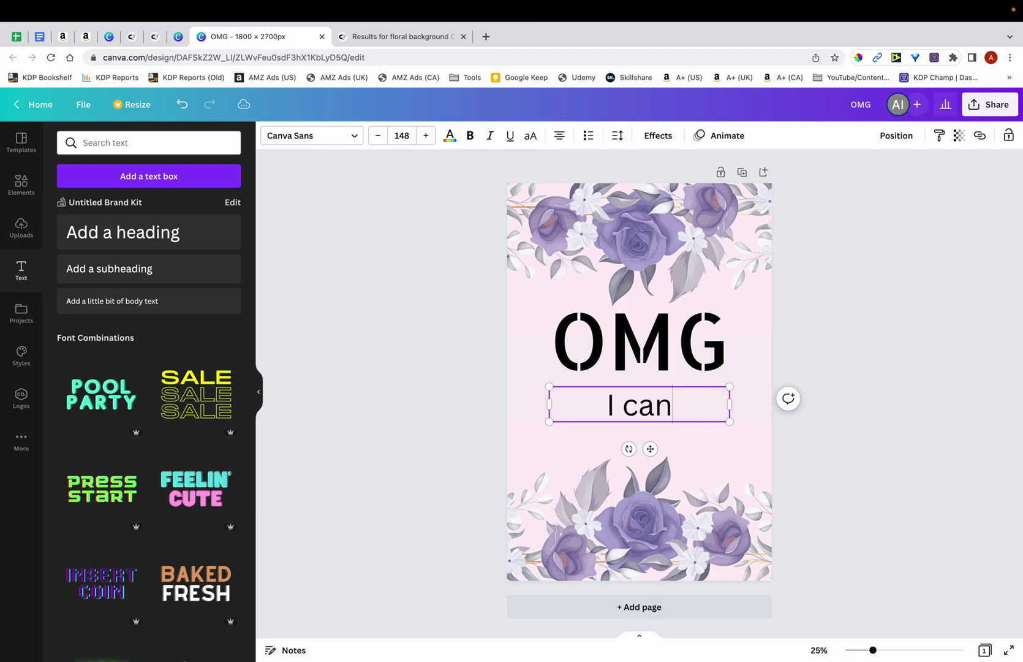
text('t remember)
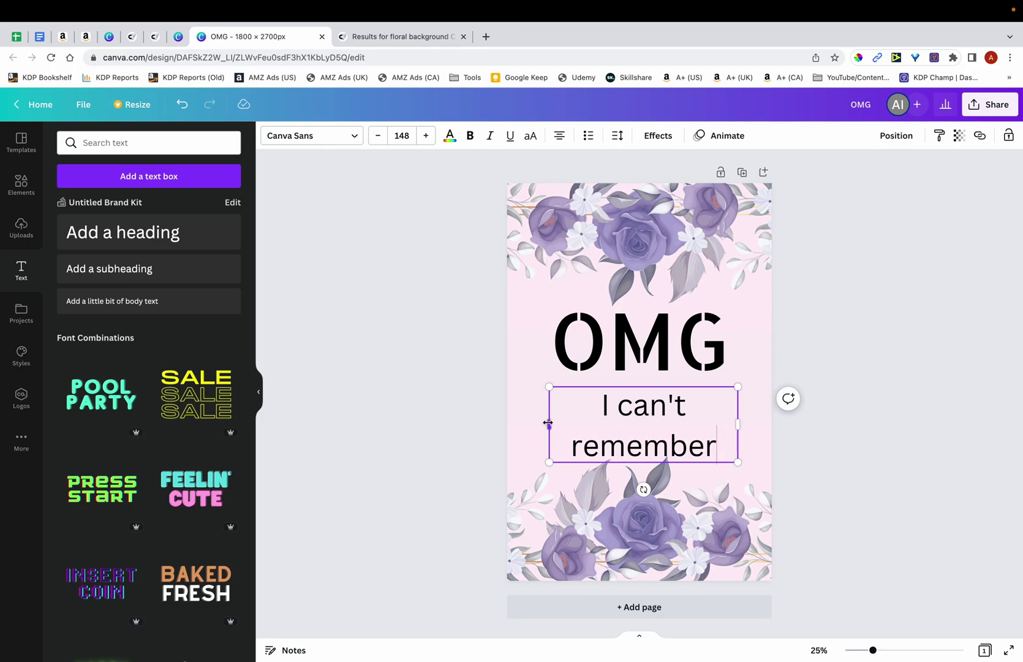
Widen the "I can't remember" text box to fit on one line and centre it directly beneath OMG
drag(547, 422, 506, 423)
drag(739, 423, 772, 424)
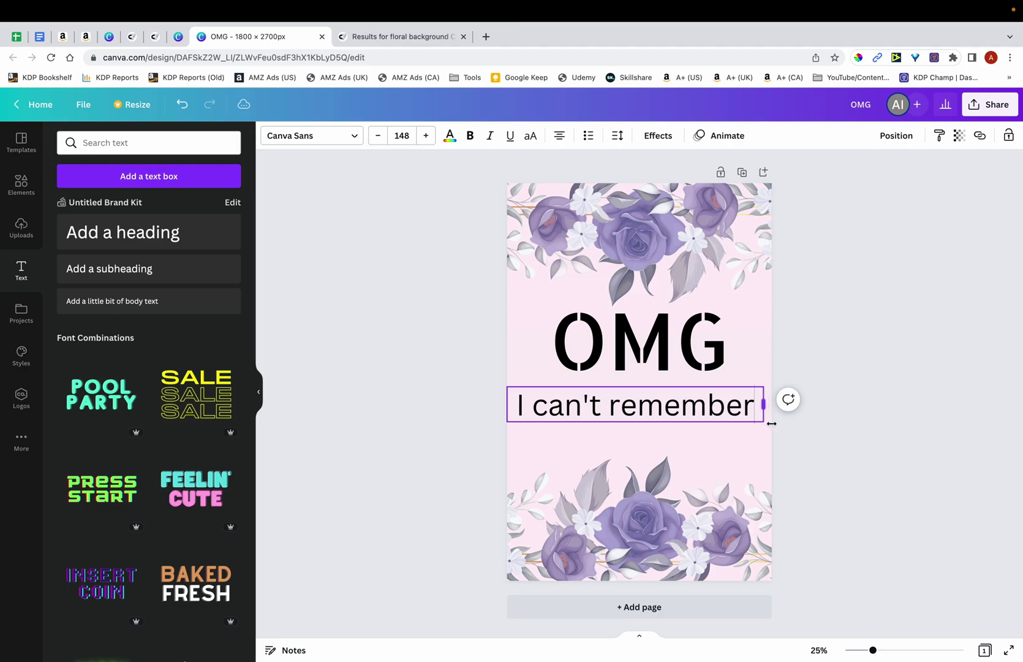
drag(647, 448, 654, 430)
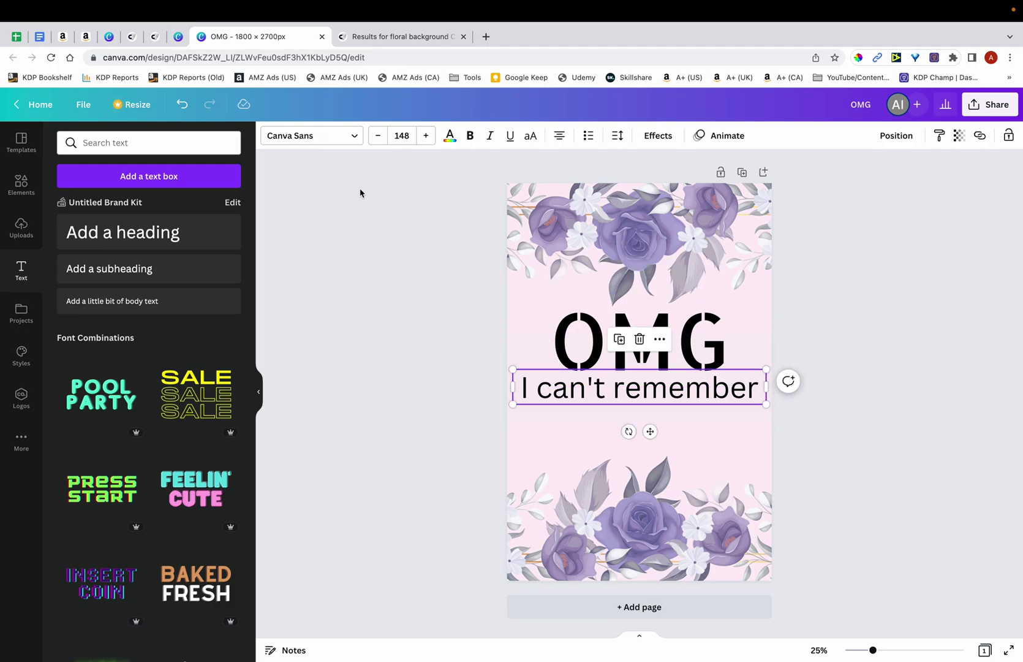
Search the fonts for "script" for the "I can't remember" heading
click(355, 135)
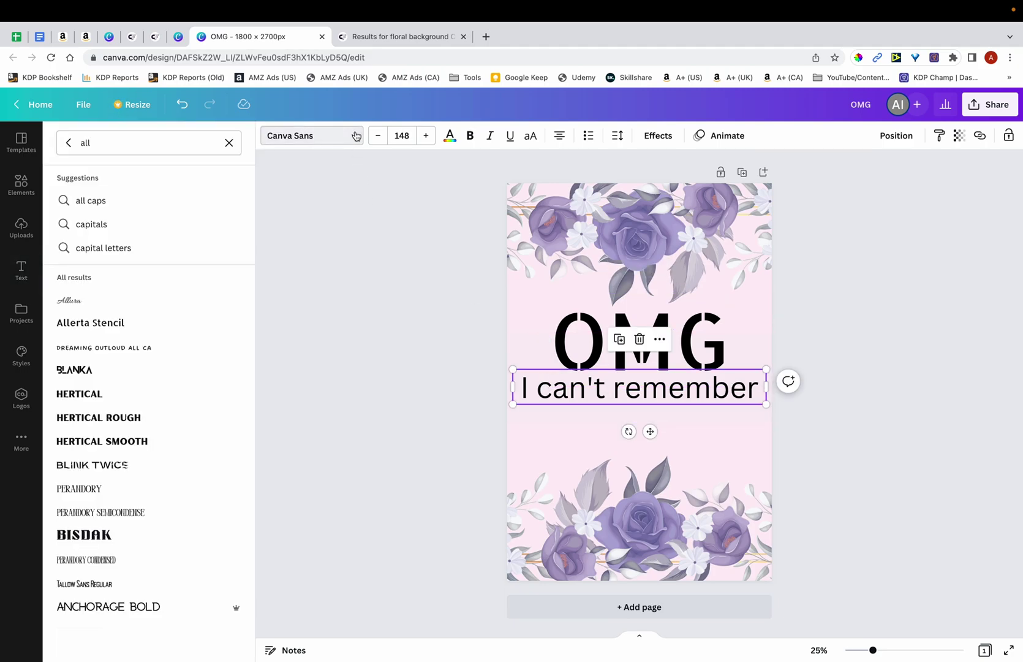
double_click(101, 142)
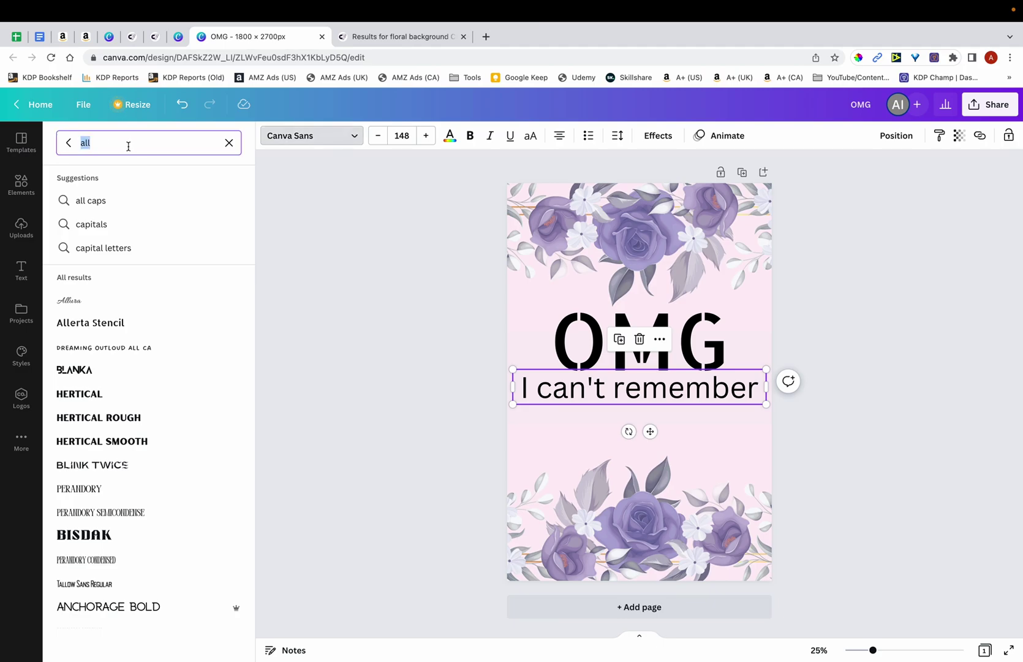
text(script)
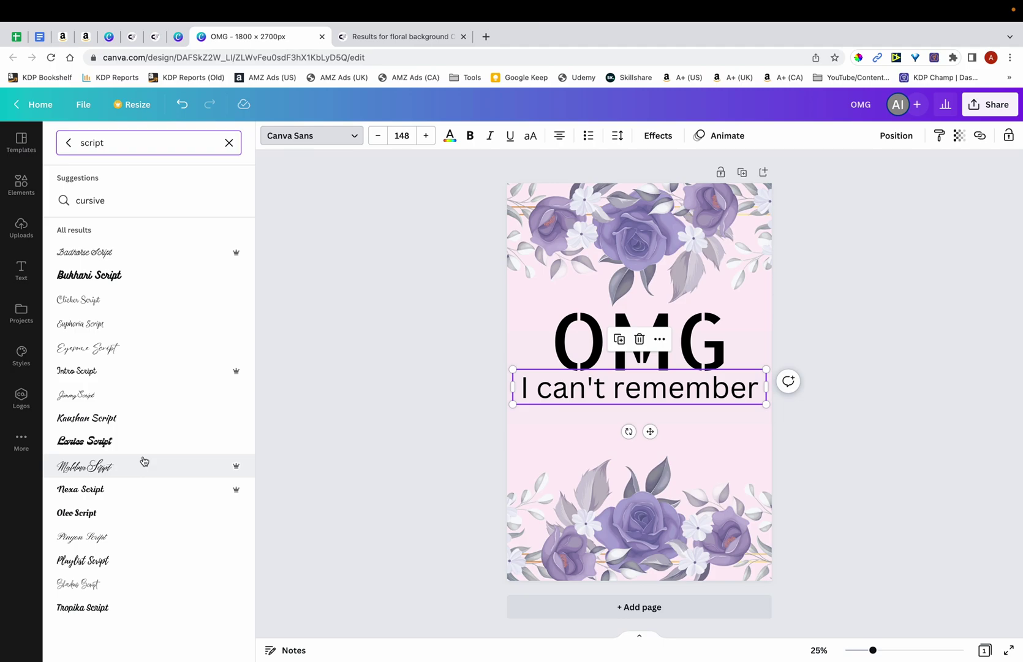
Try the Nexa Script, Playlist Script and Sweet Apricot fonts on the "I can't remember" heading
click(131, 491)
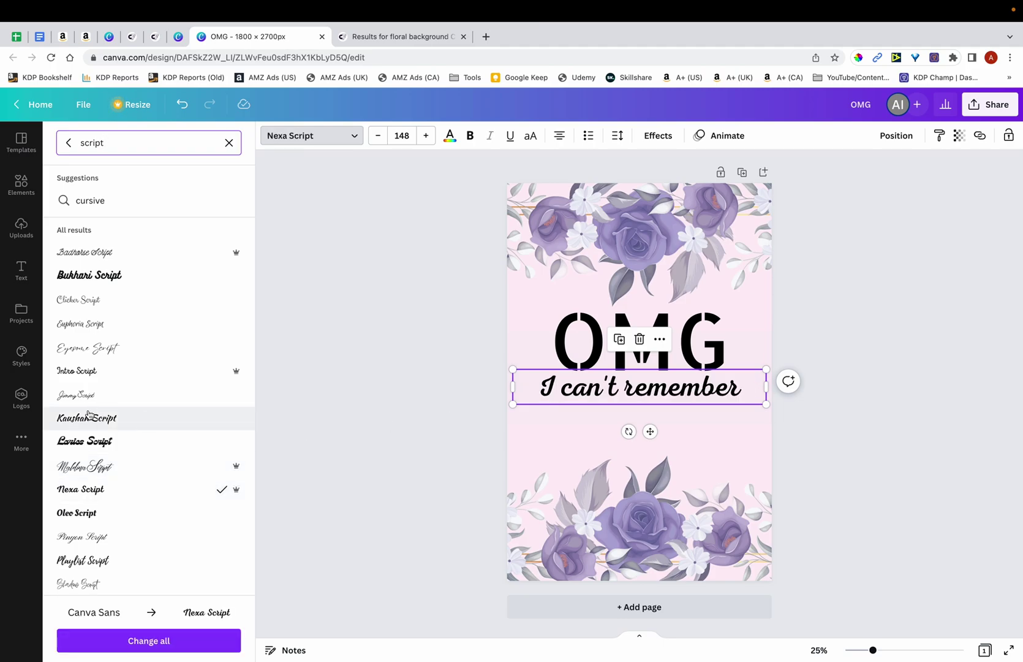
scroll(89, 415, down, 5)
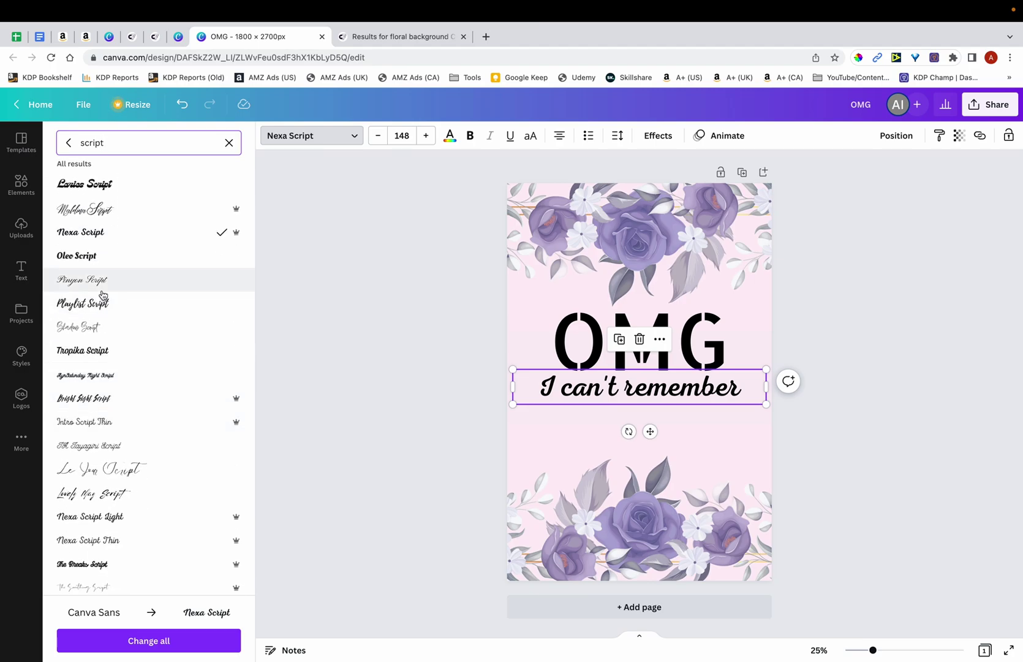
click(103, 311)
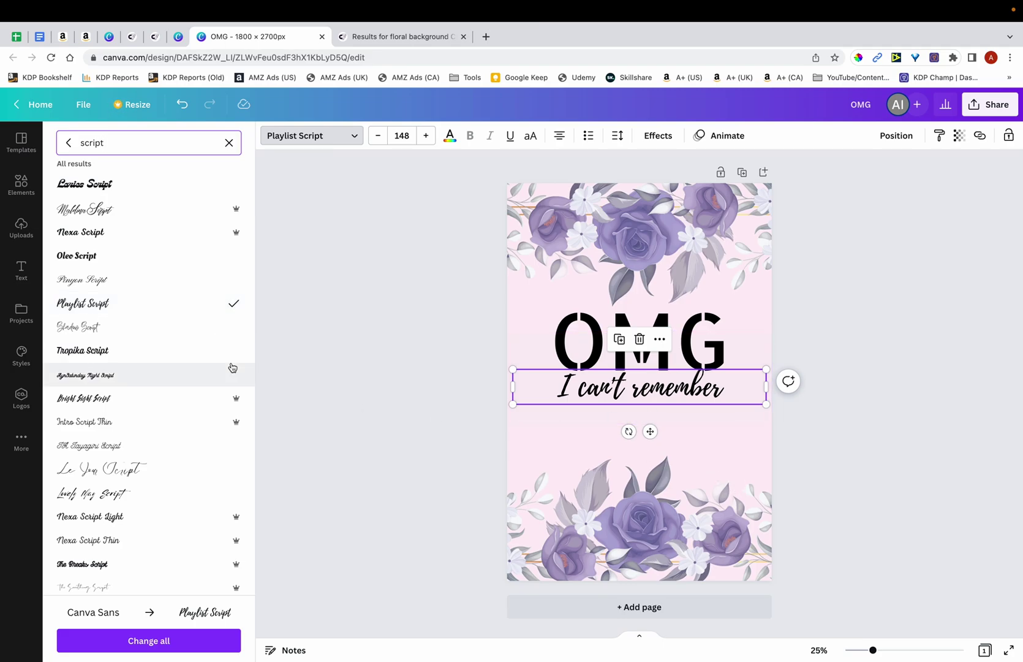
scroll(232, 367, down, 5)
scroll(232, 367, down, 1)
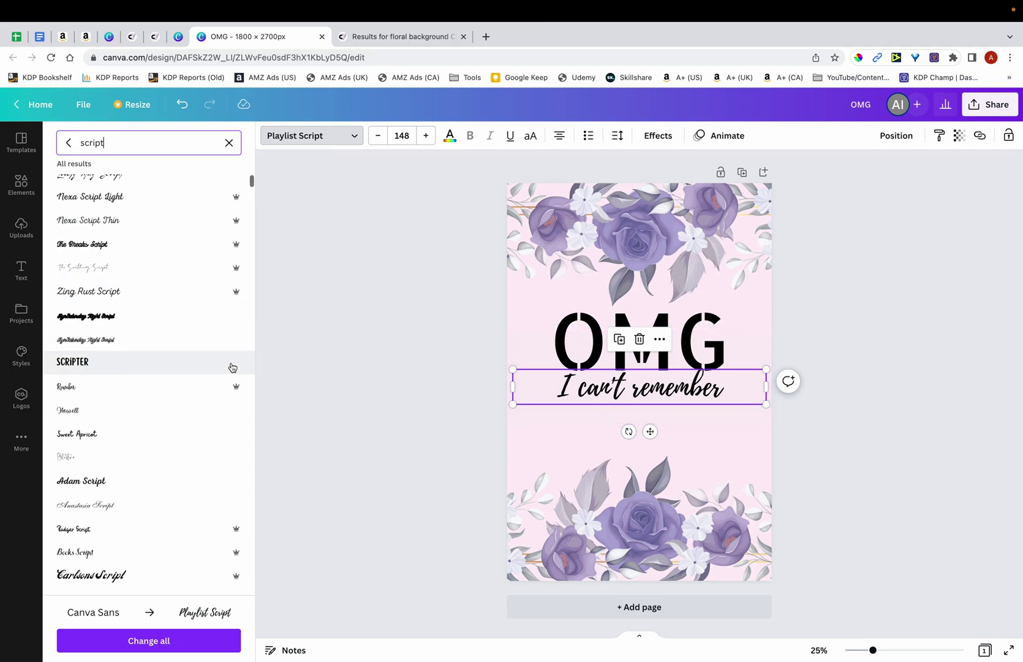
click(188, 411)
scroll(131, 231, up, 5)
Apply the Apricots font to "I can't remember" and position the text centred just beneath OMG
click(127, 293)
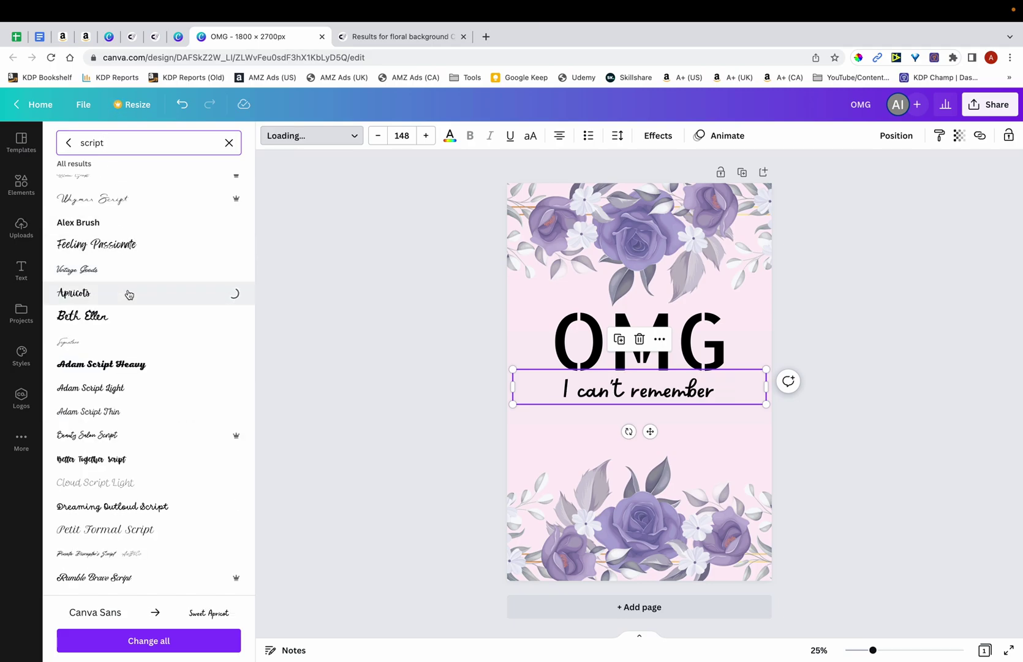
click(704, 396)
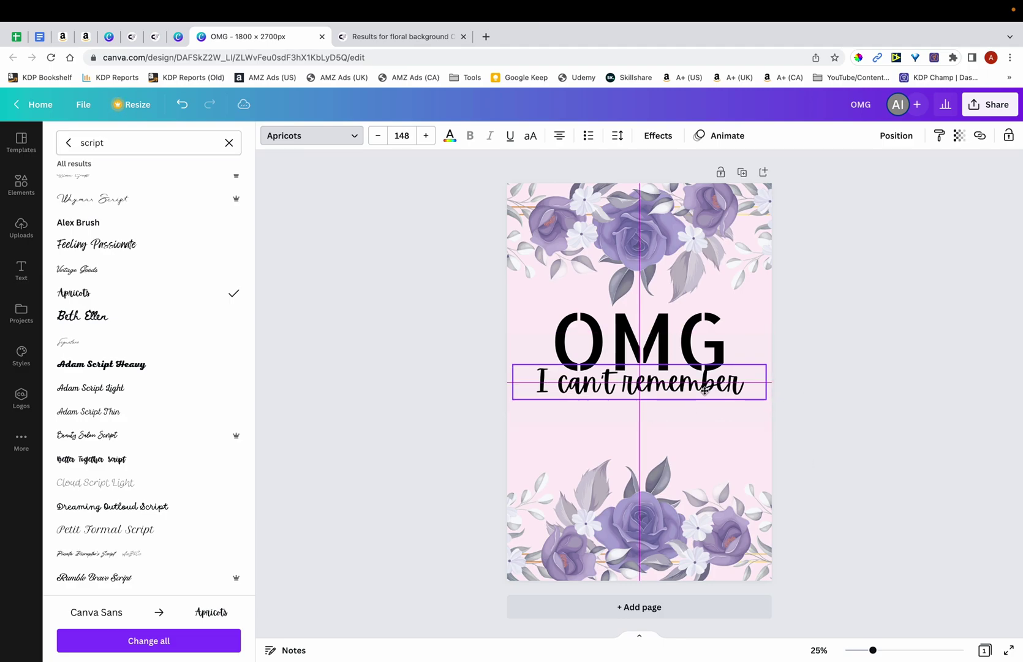
click(797, 366)
scroll(797, 366, up, 3)
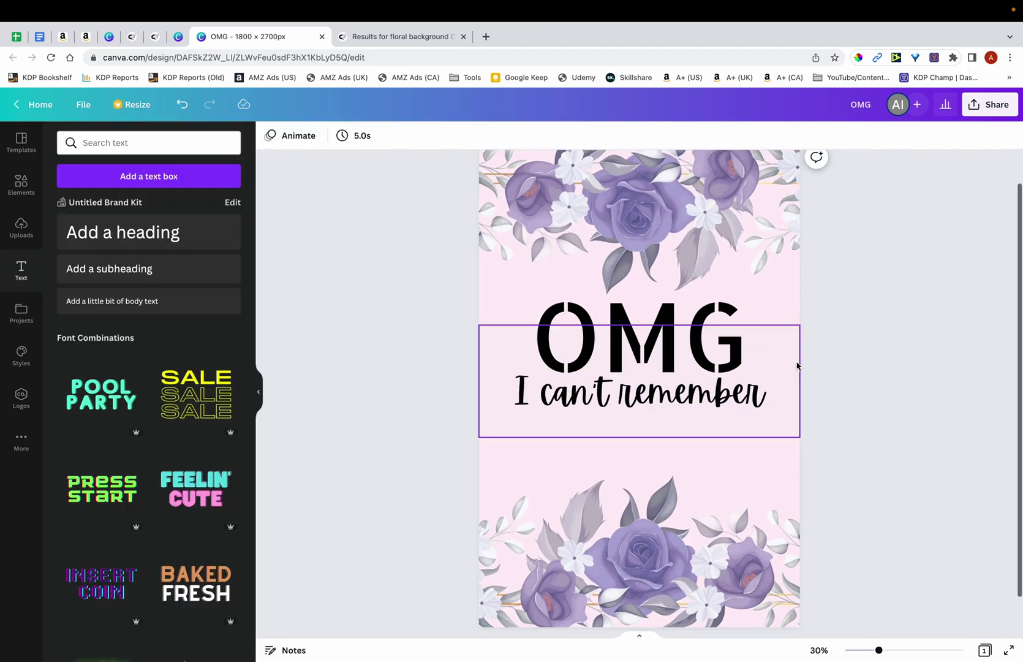
scroll(797, 366, down, 2)
scroll(797, 366, down, 1)
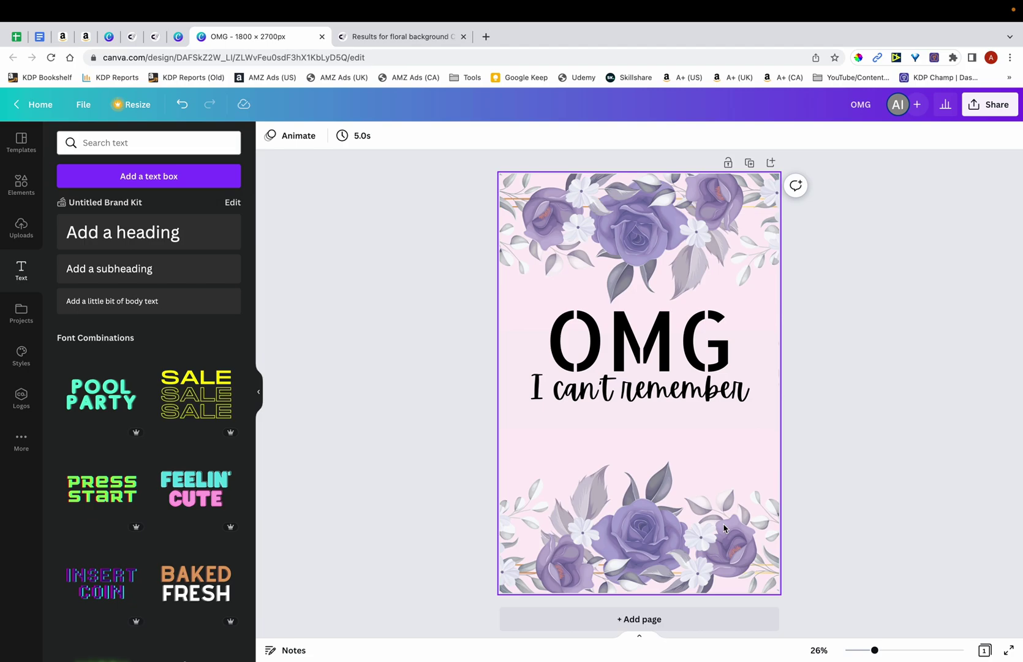
Select both headings and try the muted purple and grey photo colours on their text
click(715, 368)
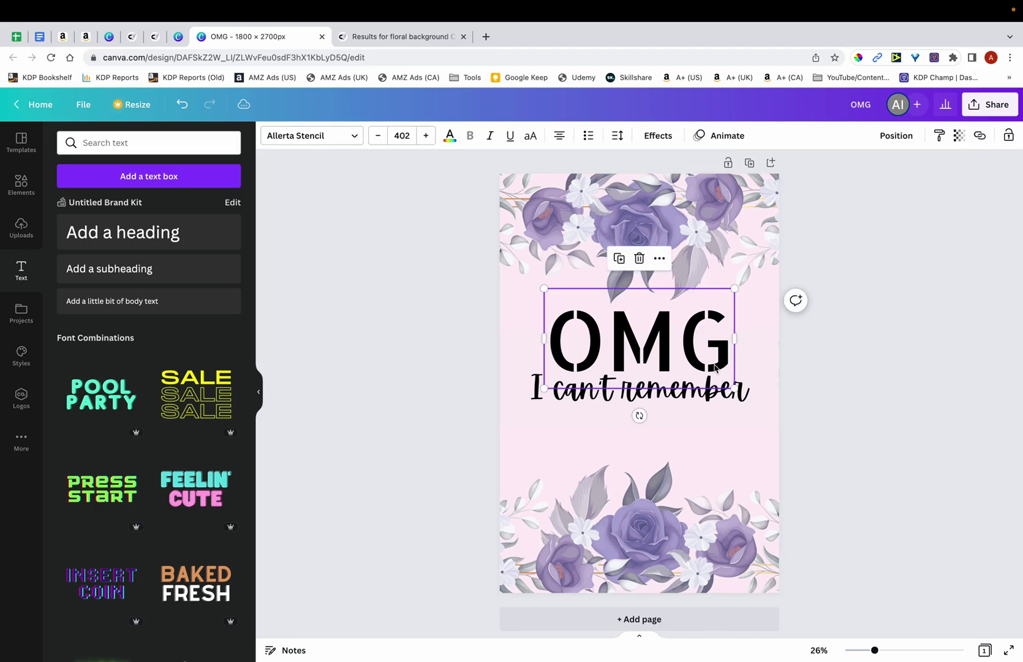
shift+click(675, 391)
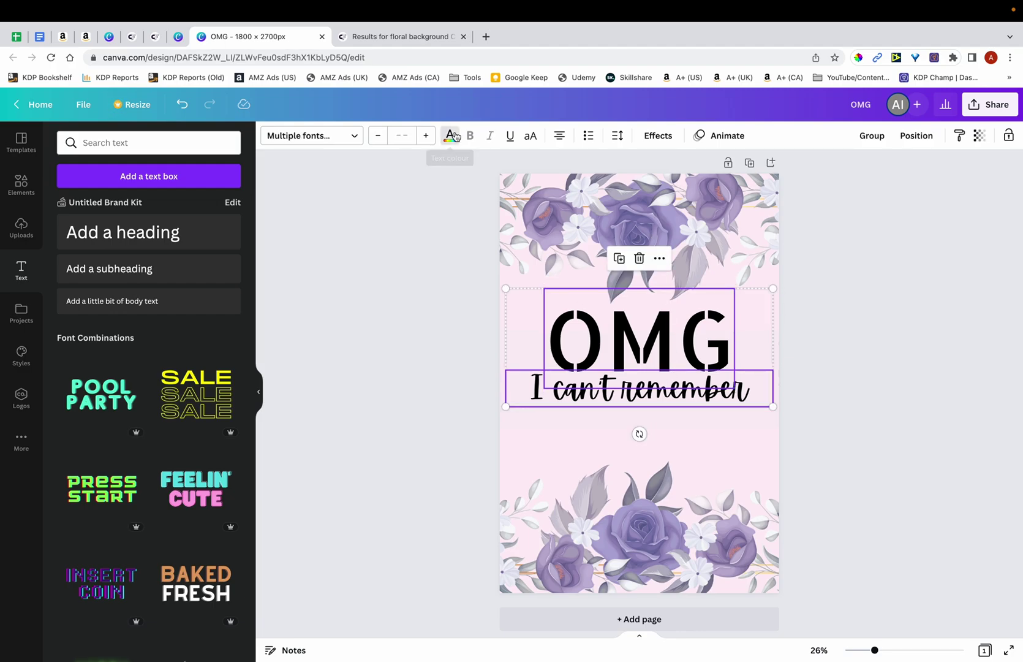
click(450, 136)
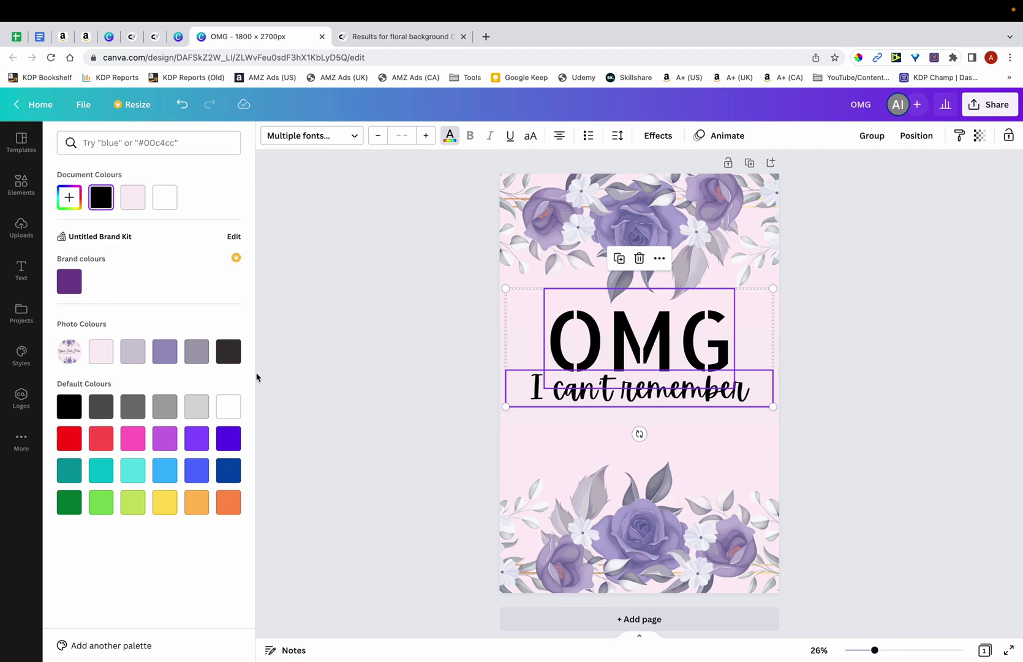
click(167, 354)
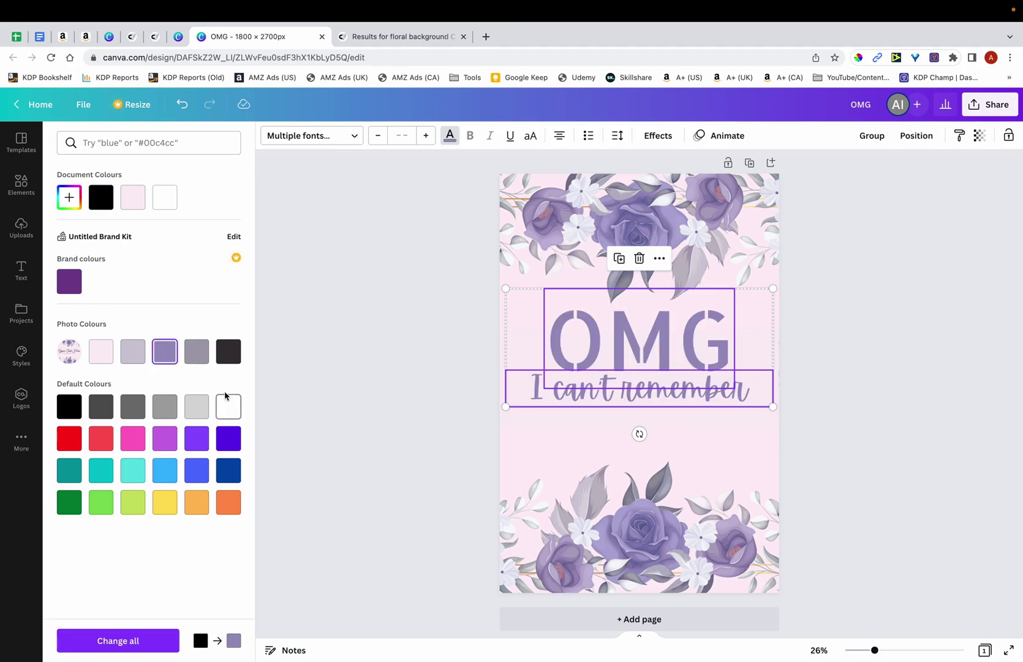
click(202, 357)
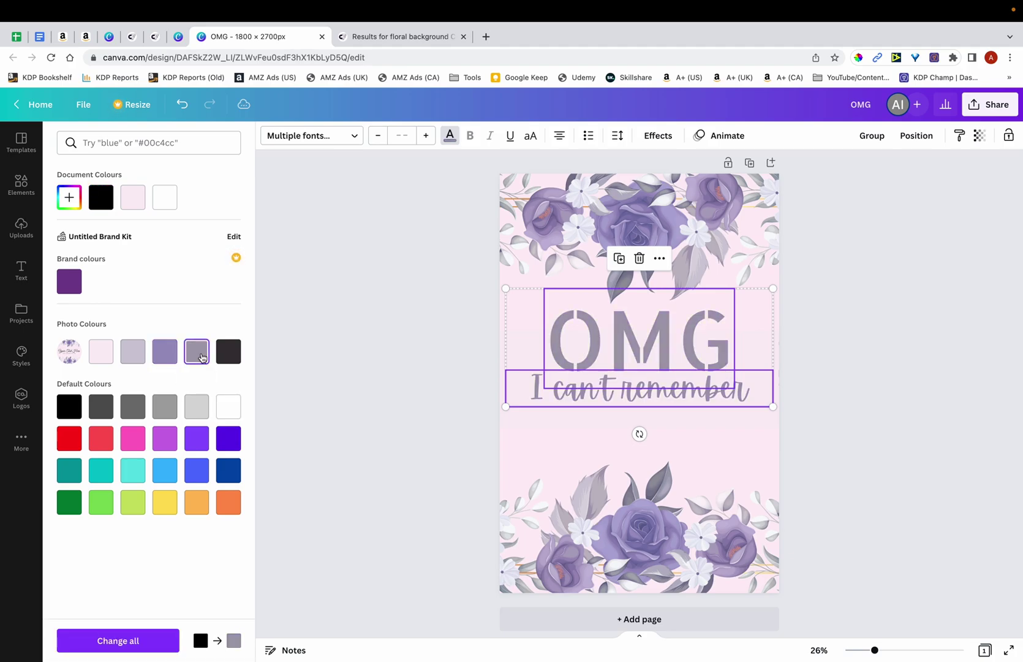
Recolour both headings with a purple sampled from the upper right-hand rose and darken it to #60577D
click(69, 197)
click(213, 319)
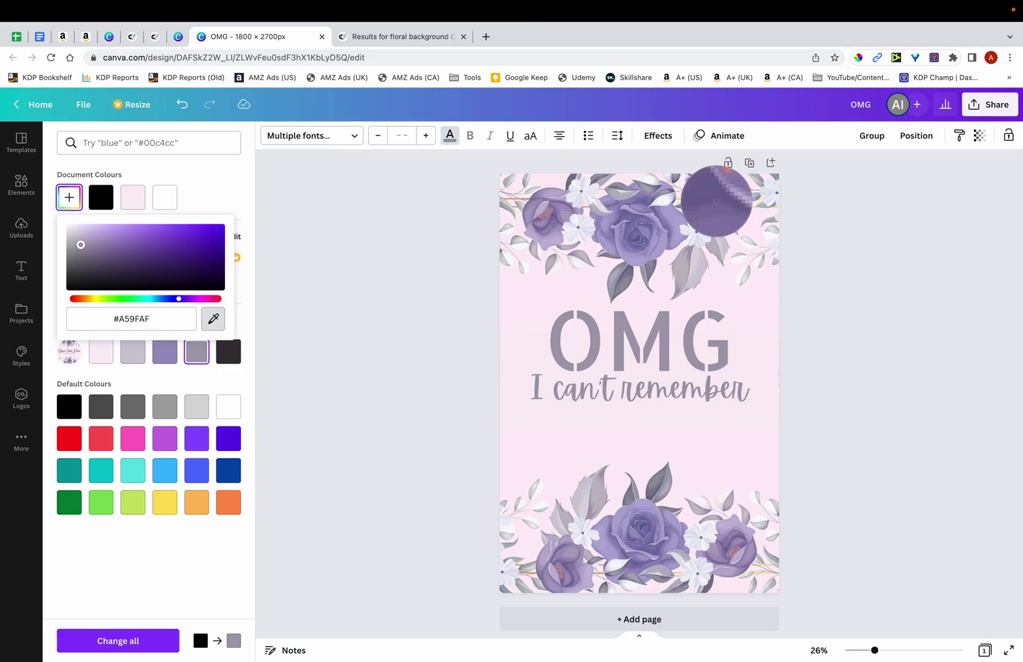
click(716, 201)
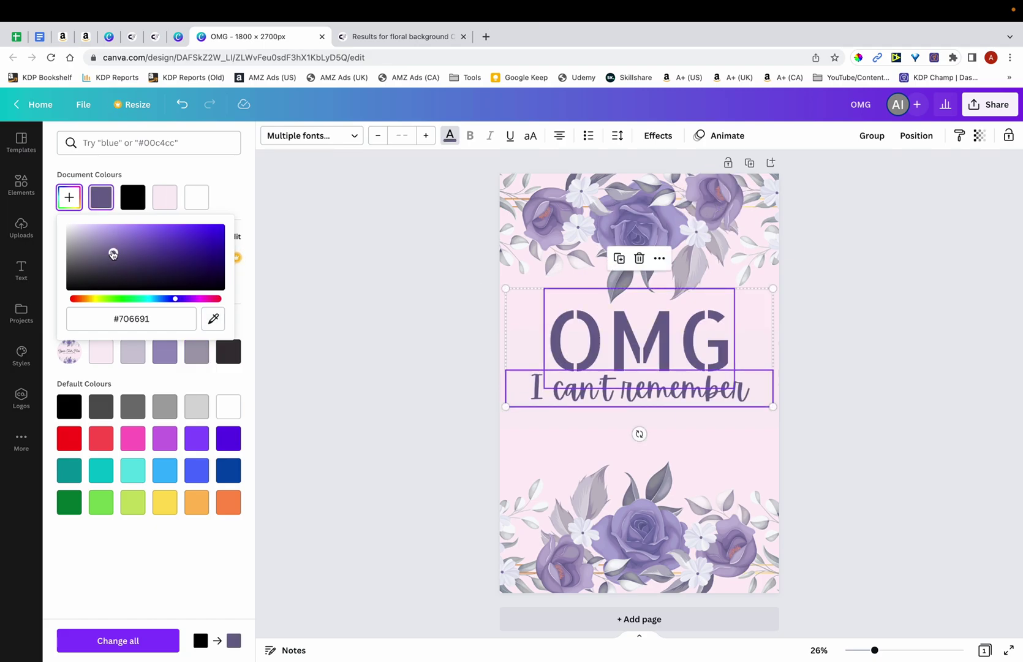
drag(114, 256, 114, 258)
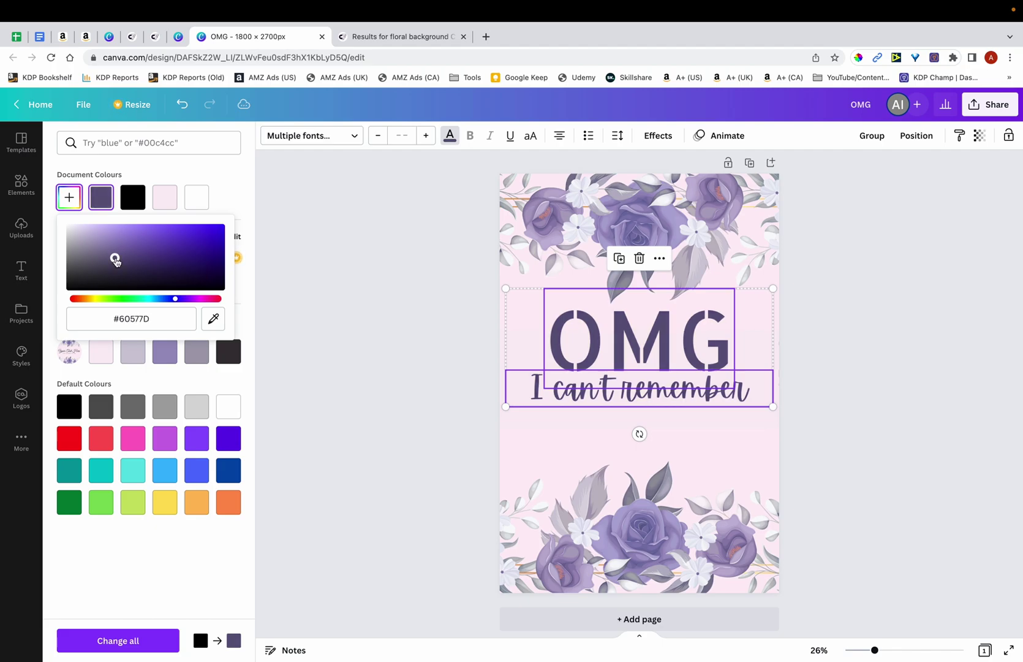
key(Escape)
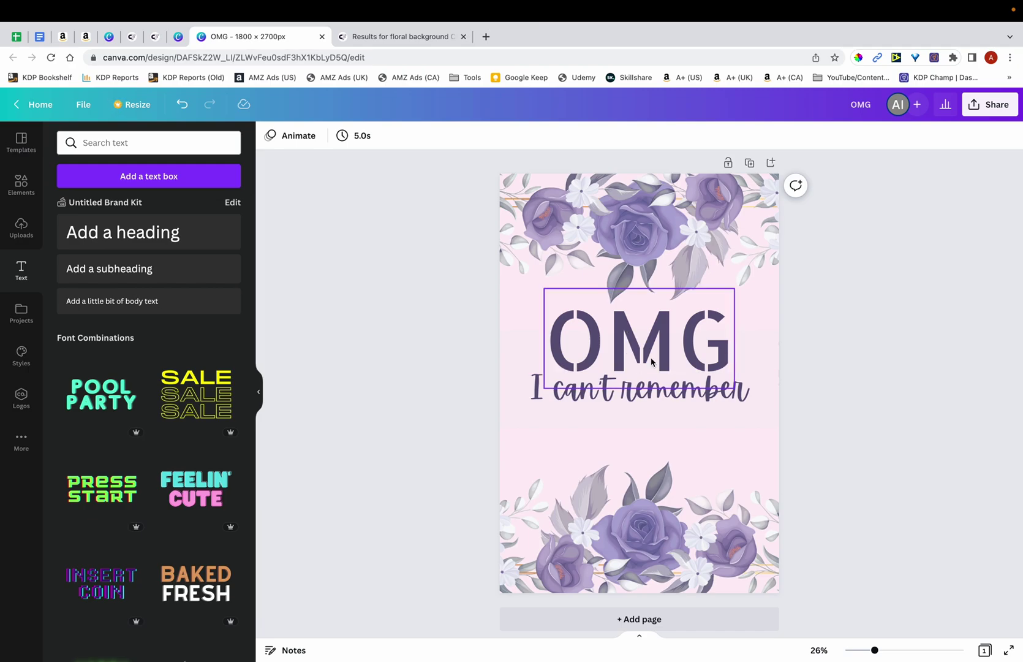
Check the reference cover's lettering in Illustrator and apply the Shadow effect to both headings in Canva
key(super+Tab)
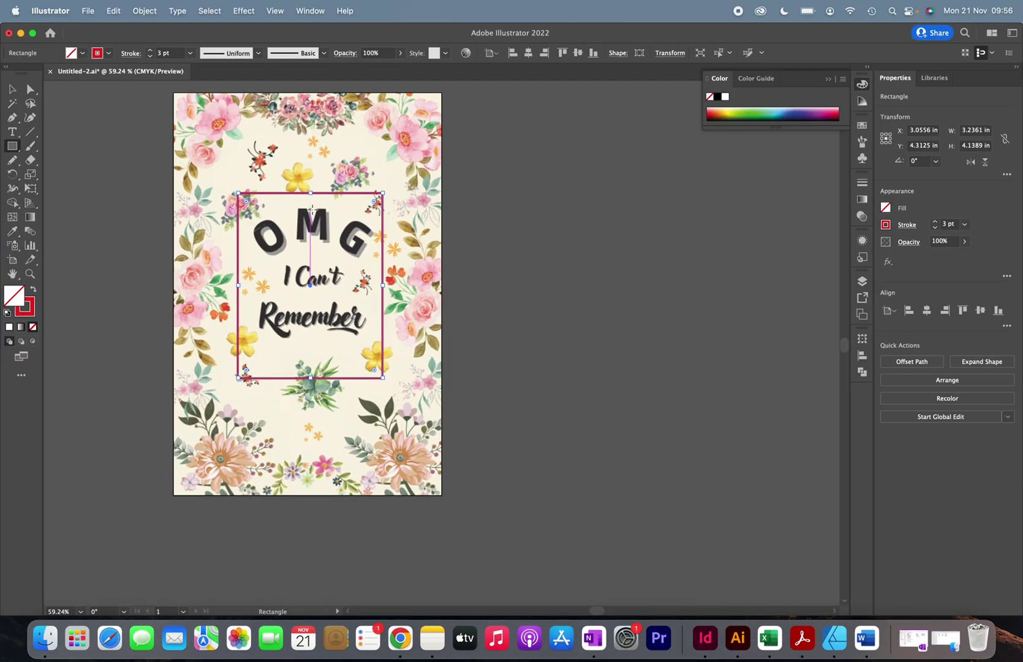
click(400, 637)
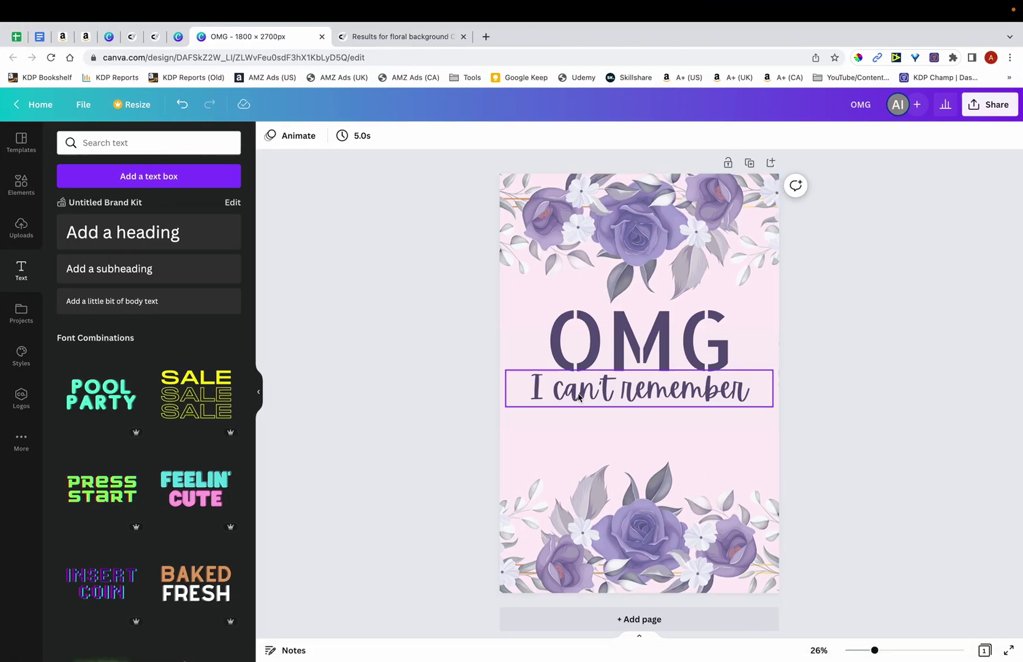
click(615, 341)
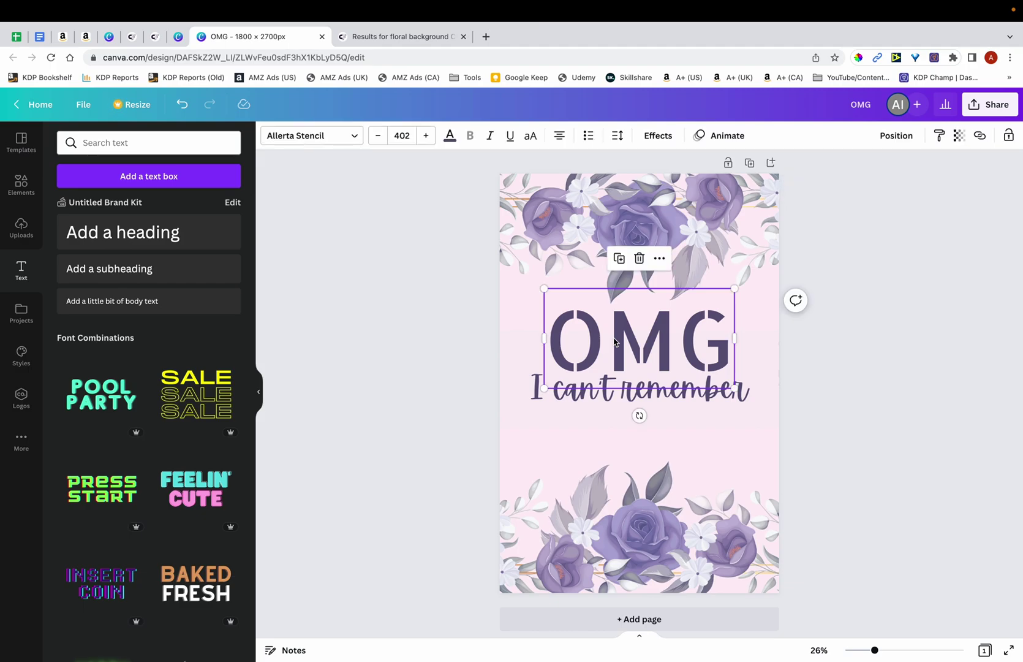
shift+click(613, 398)
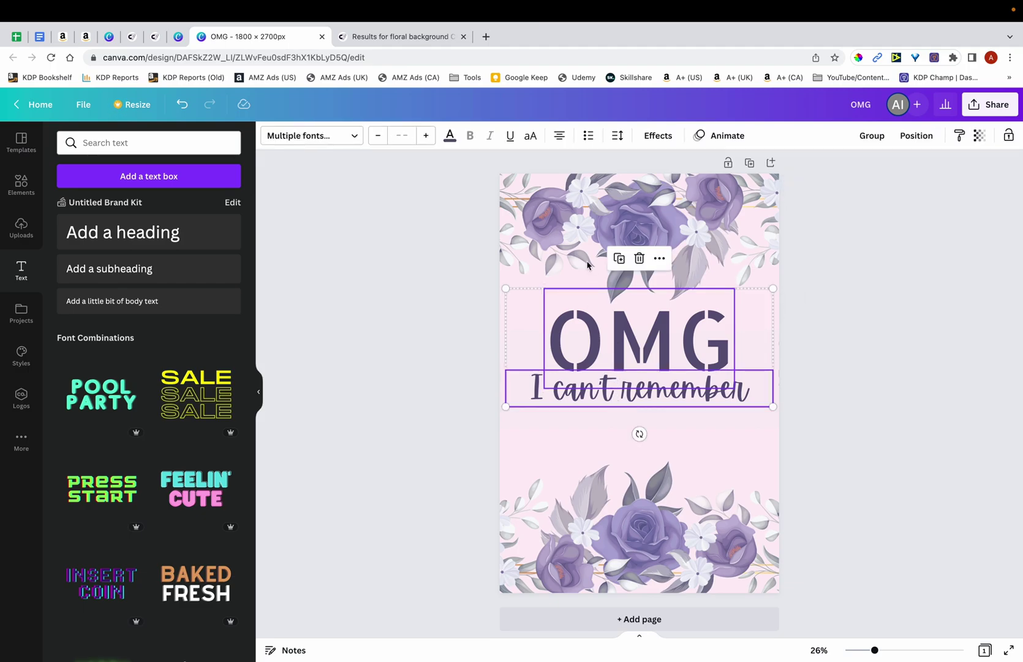
click(657, 136)
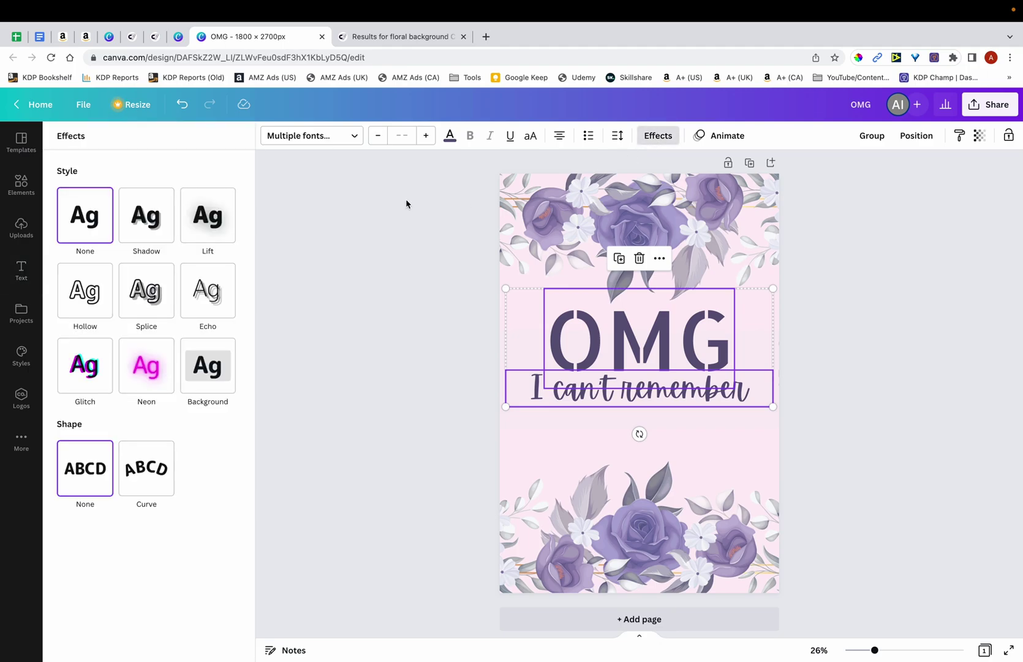
click(150, 234)
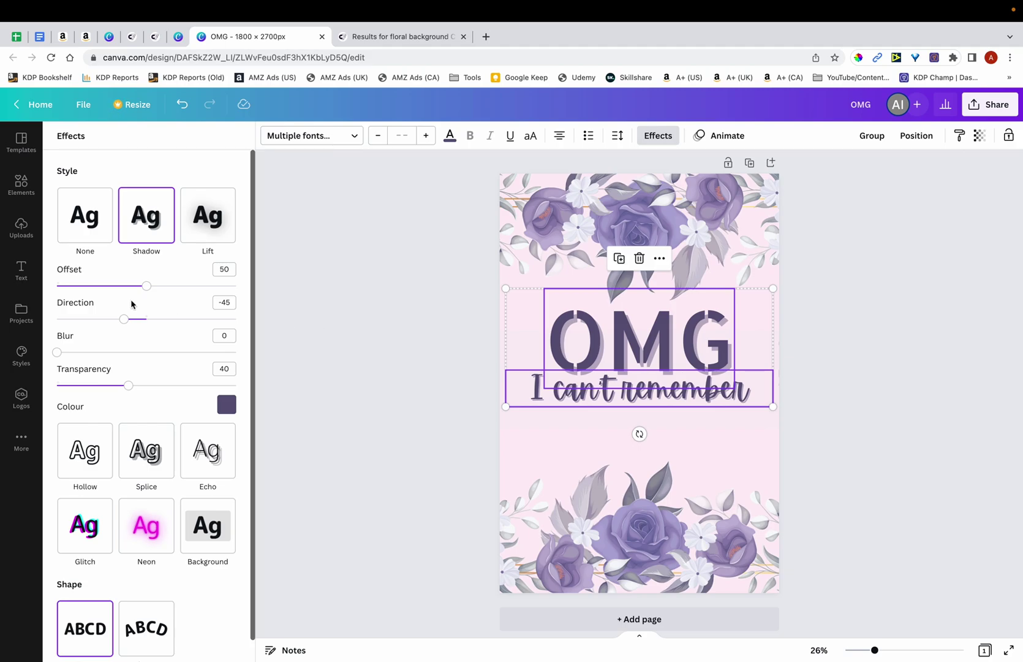
Set the headings' shadow offset to 29 and its transparency to 18
drag(146, 291, 120, 293)
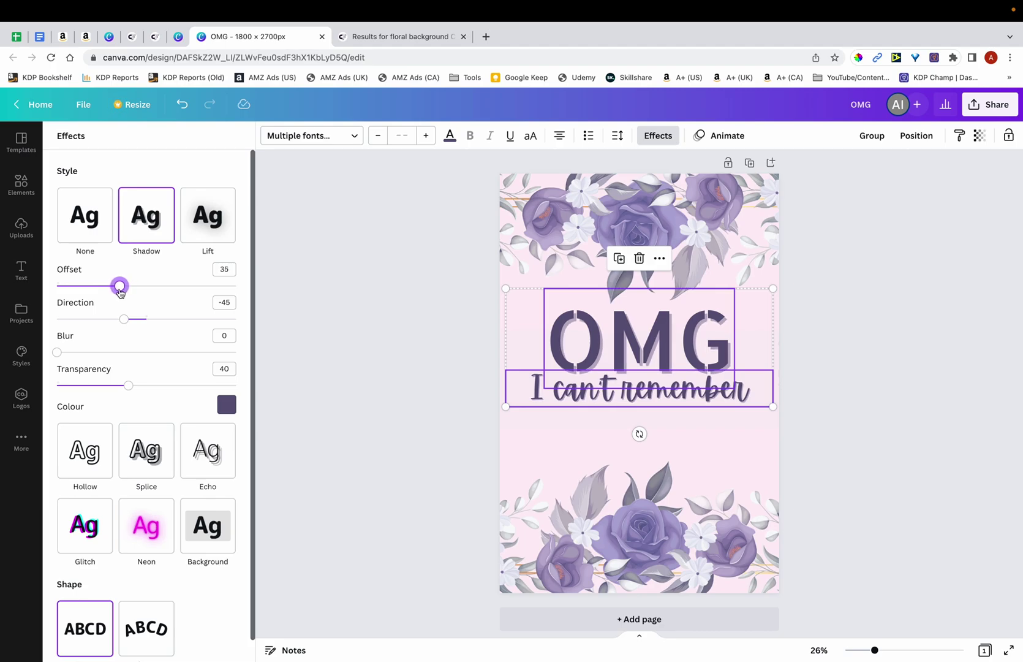
drag(129, 385, 89, 386)
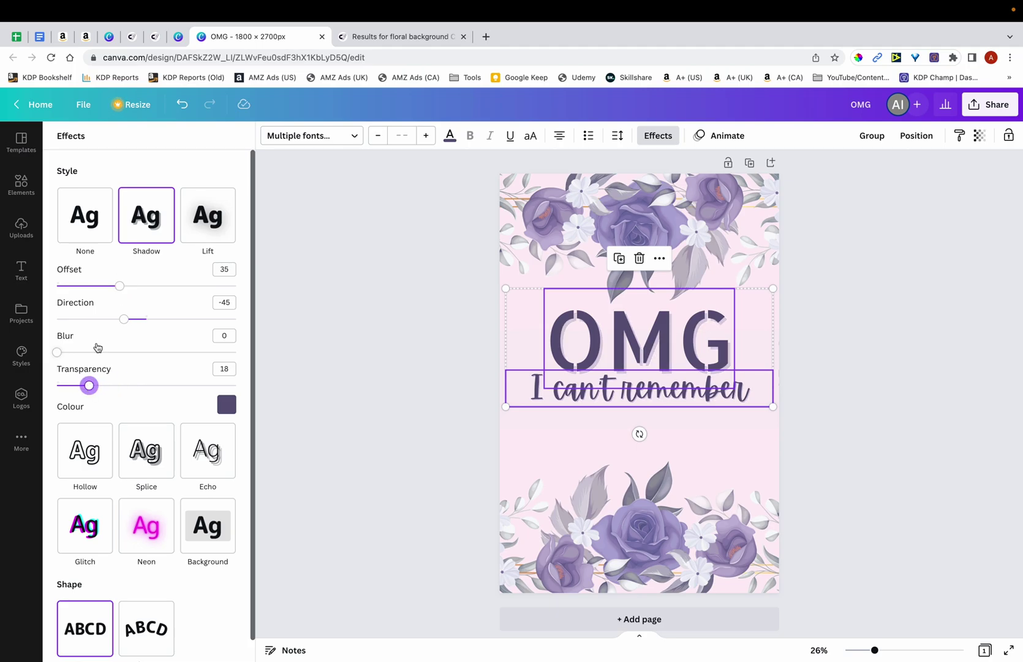
drag(121, 289, 109, 289)
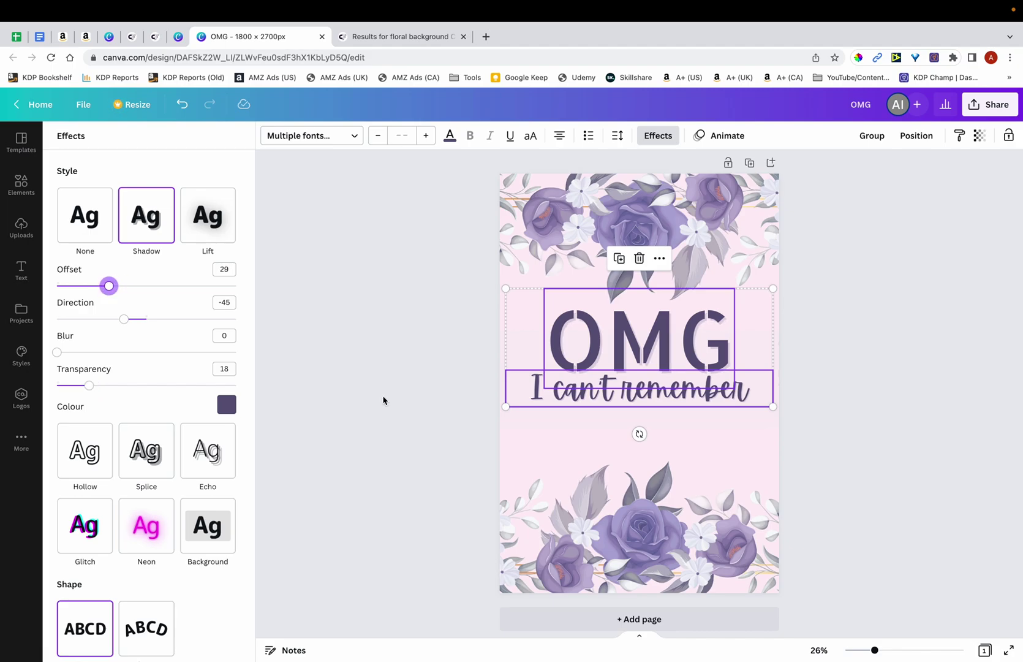
click(382, 400)
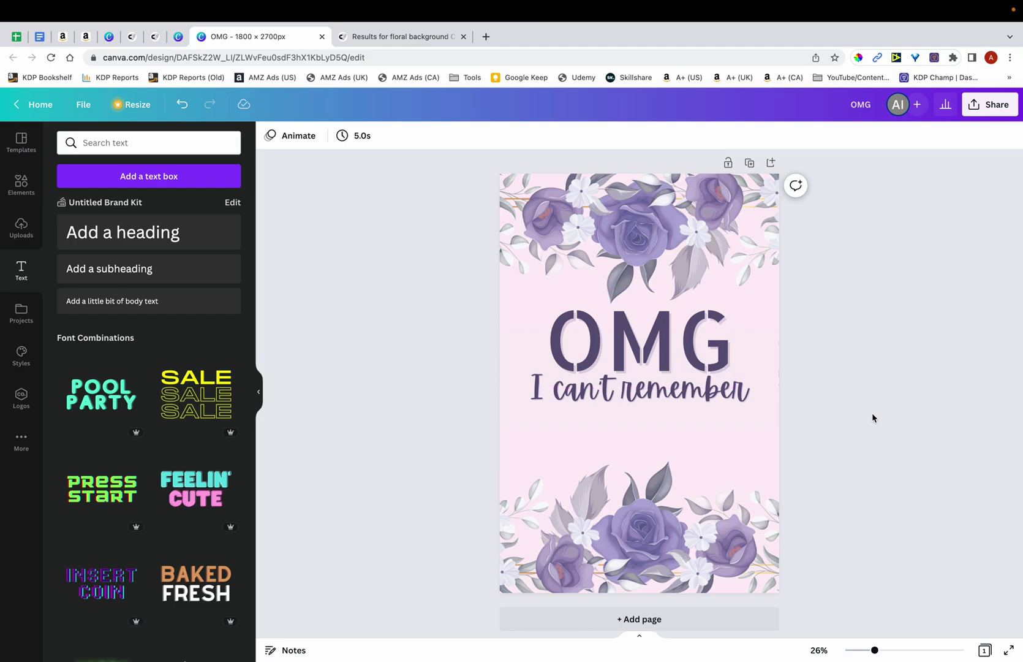
Move both headings down slightly on the front cover and add a blank second page for the back cover
click(674, 361)
shift+click(689, 401)
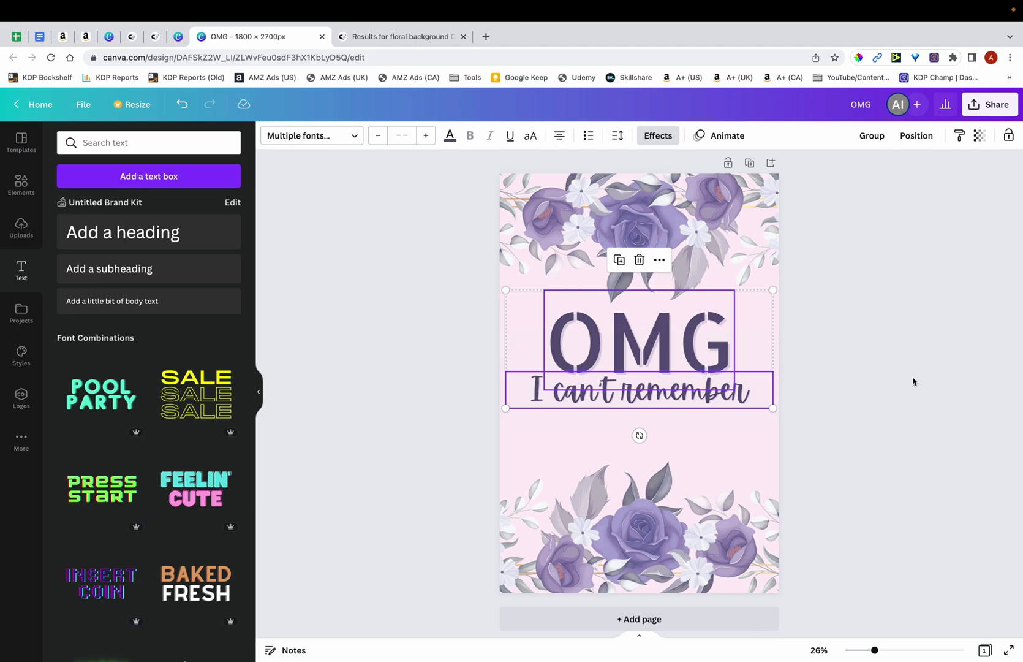
click(673, 622)
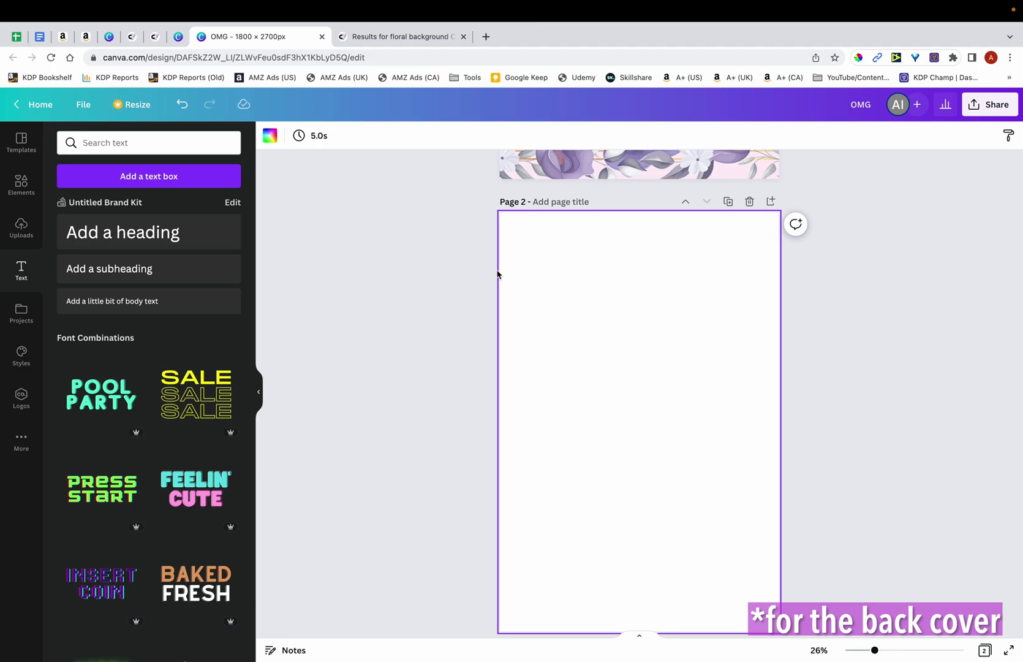
scroll(591, 252, up, 5)
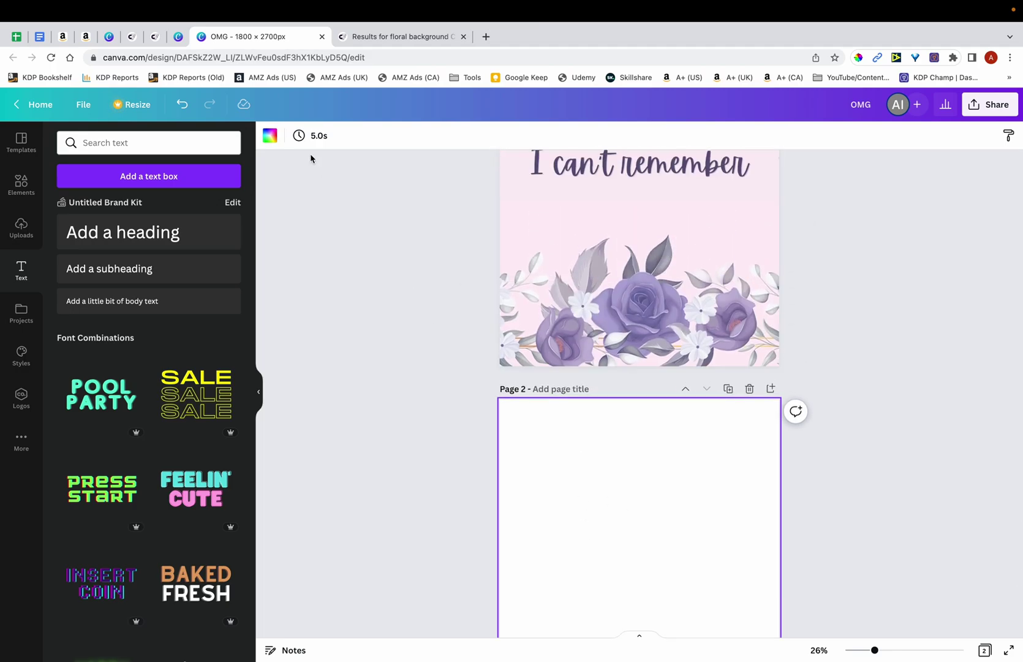
scroll(539, 231, up, 6)
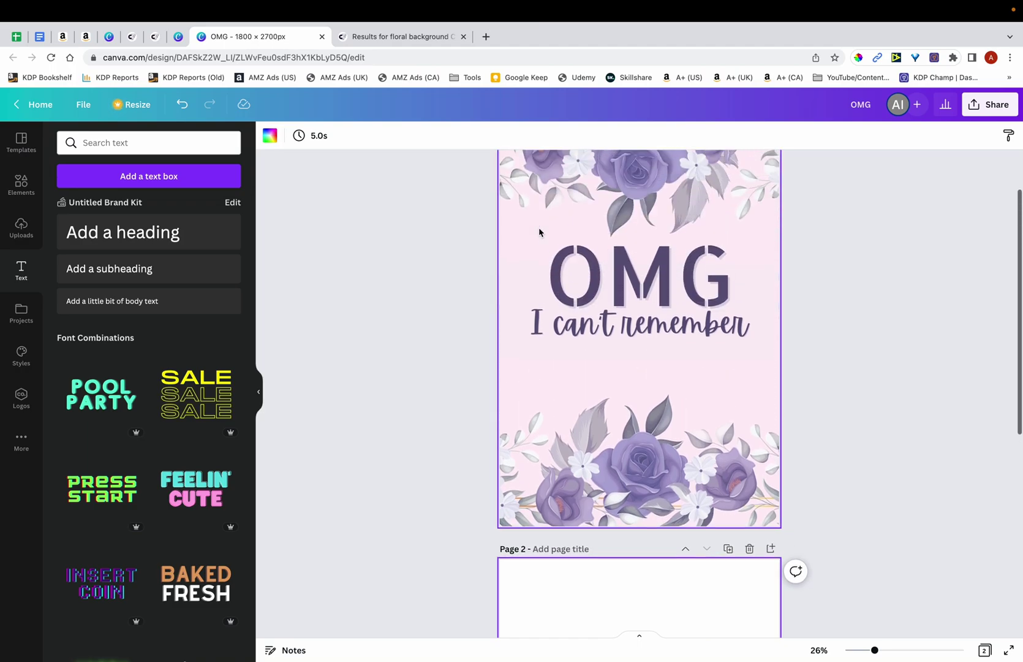
scroll(574, 458, down, 9)
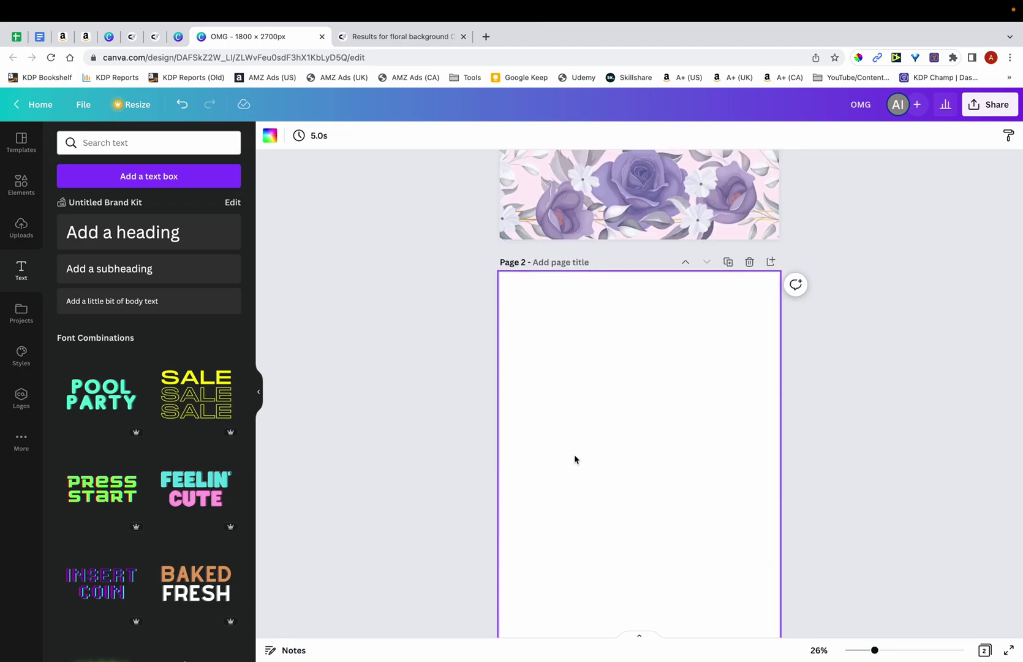
Fill the blank back cover page with the medium purple from the cover's photo colours
click(270, 135)
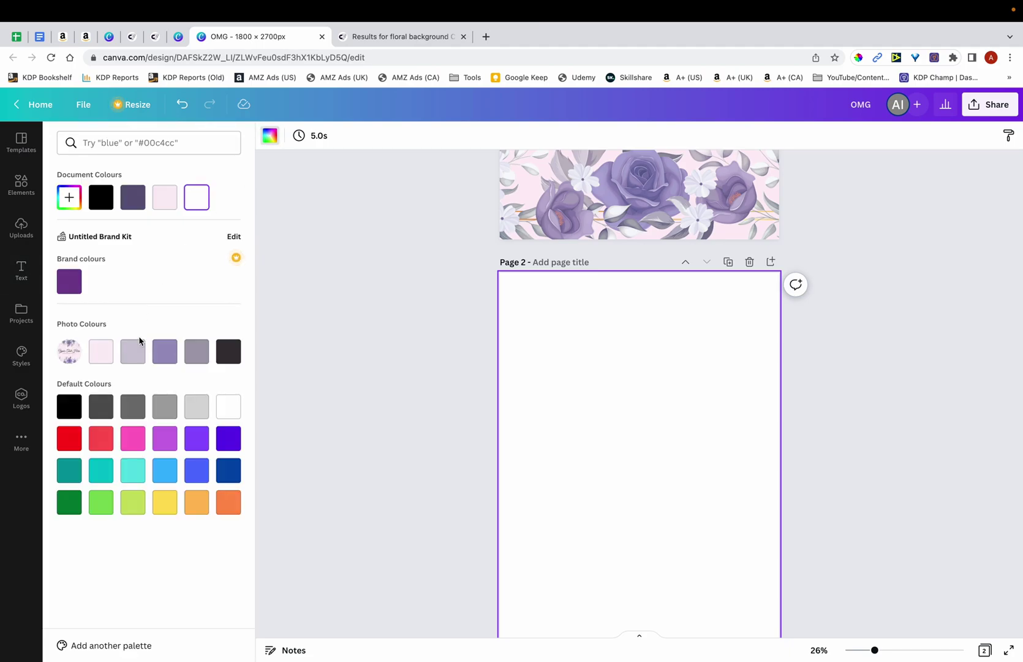
click(165, 358)
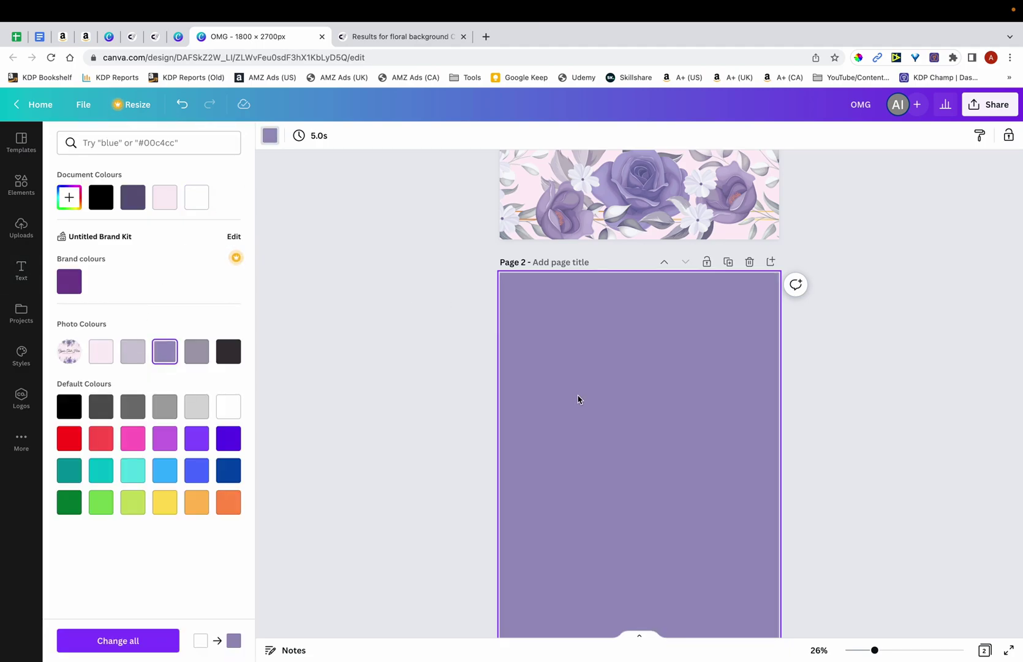
scroll(579, 399, up, 10)
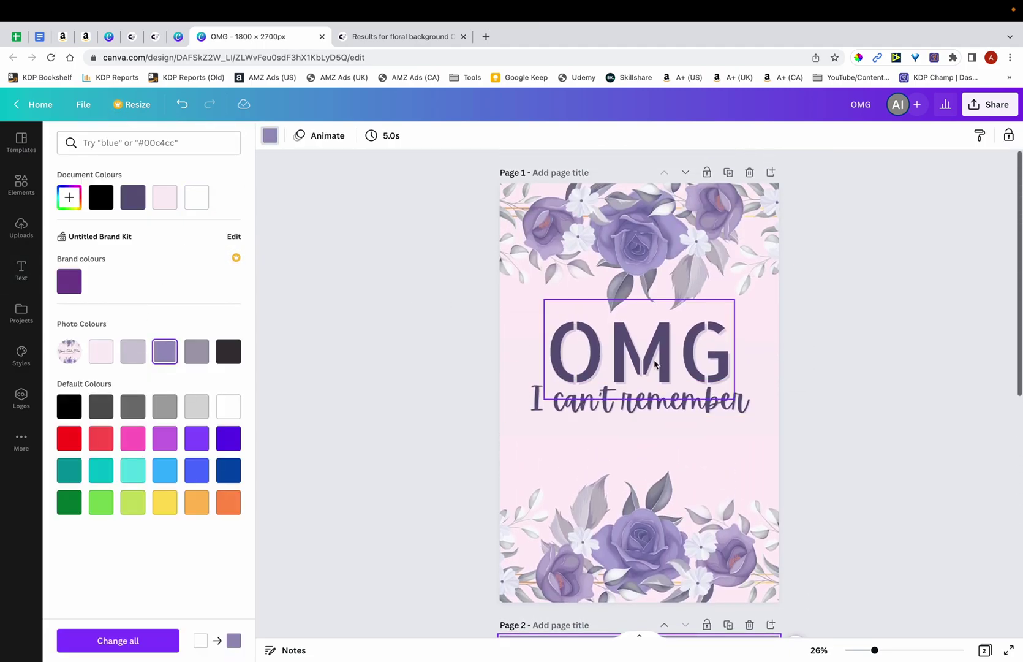
scroll(664, 360, down, 10)
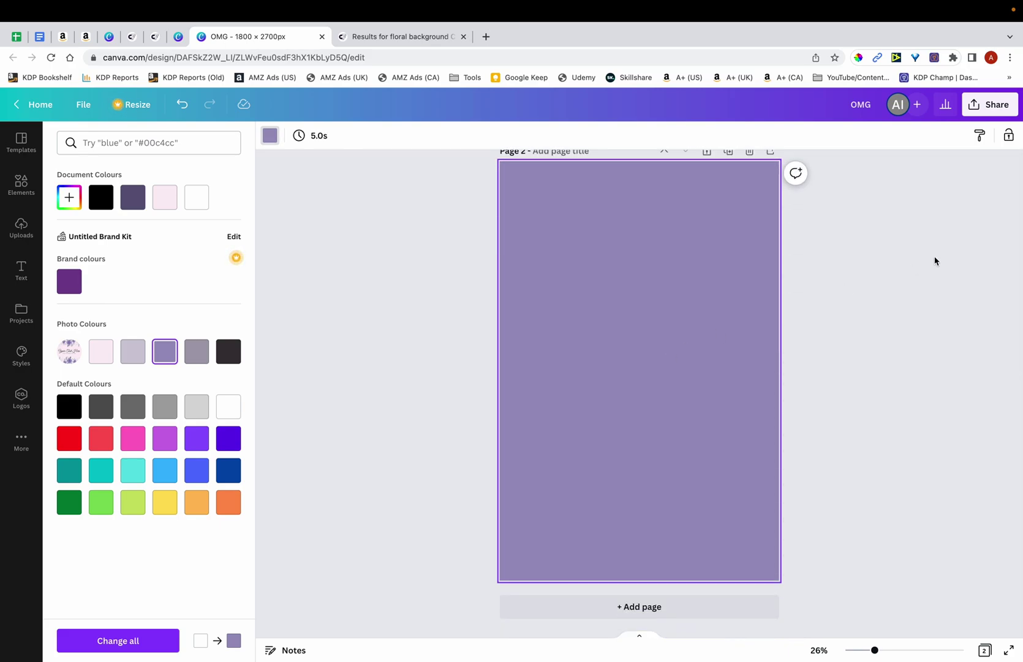
Download both pages as PNG at 1,800 × 2,700 px and check 1.png and 2.png in Preview
click(987, 113)
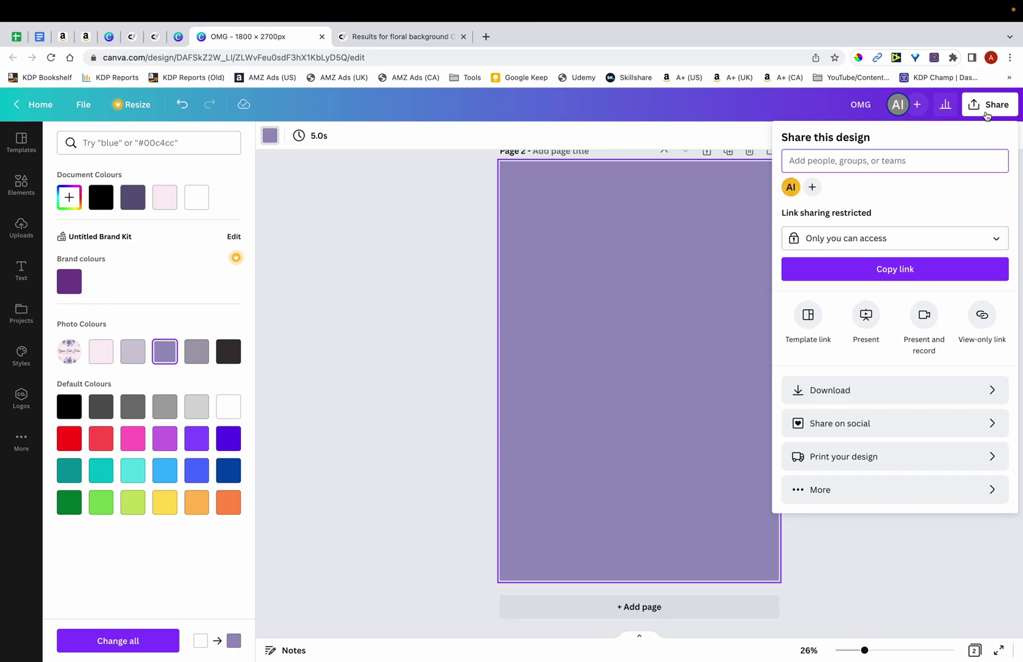
click(987, 388)
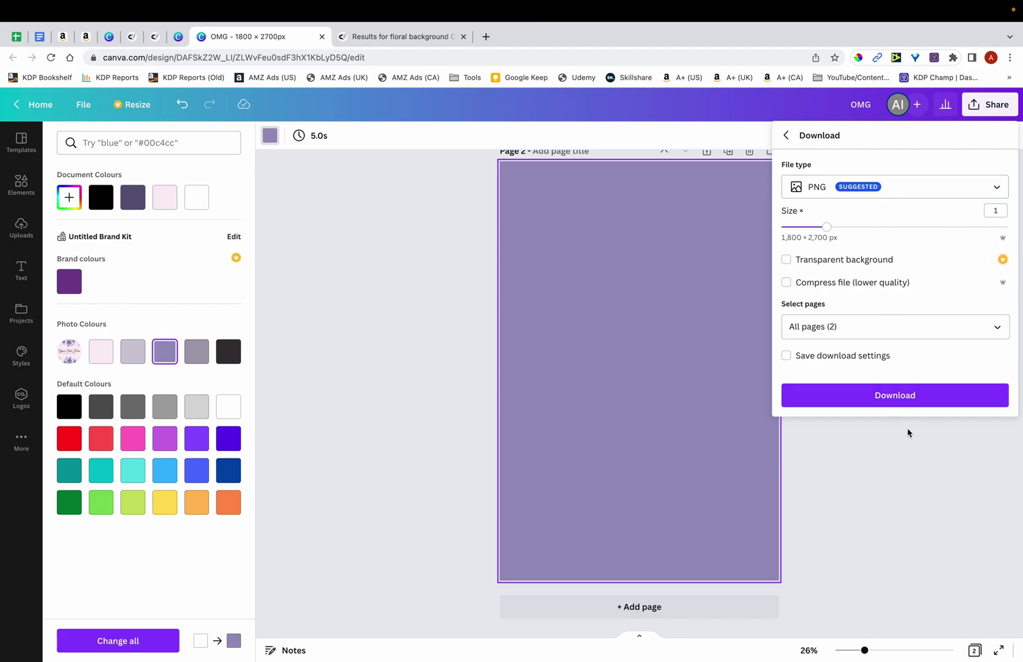
click(904, 399)
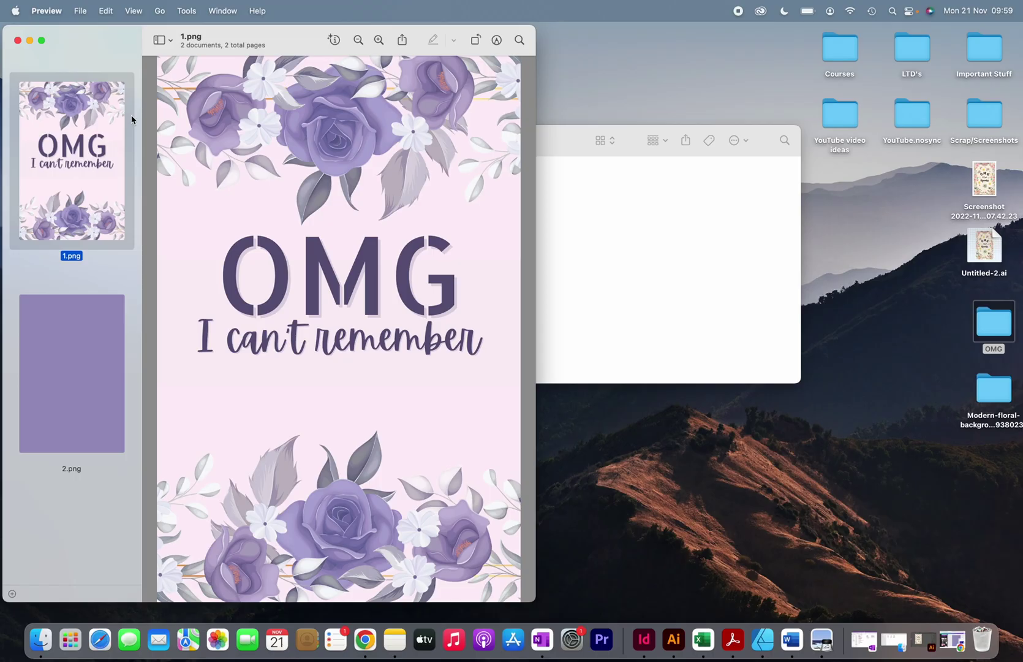
click(113, 337)
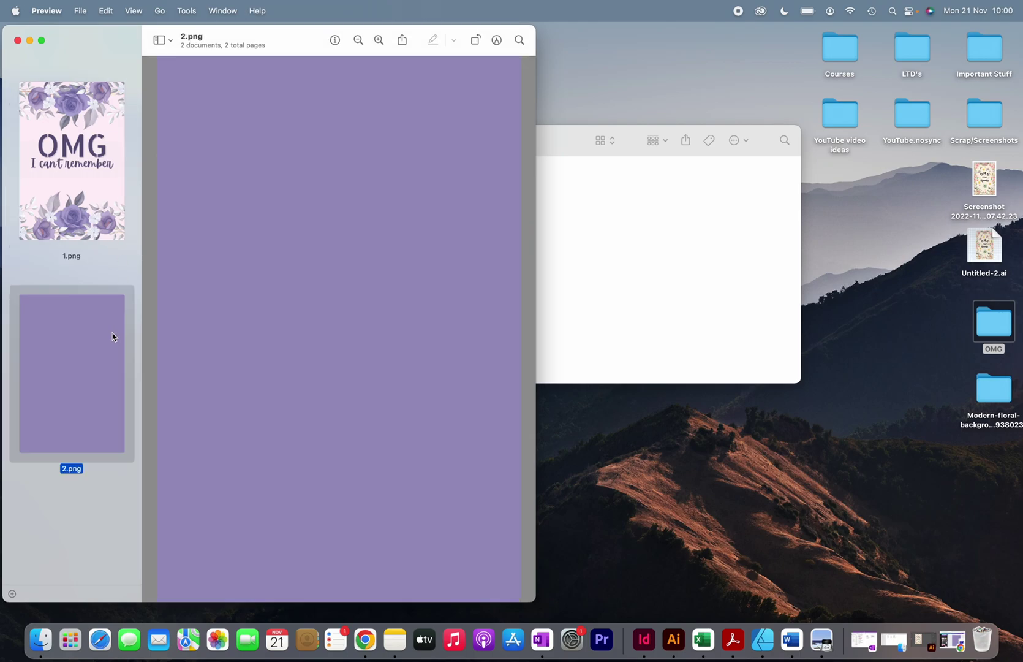
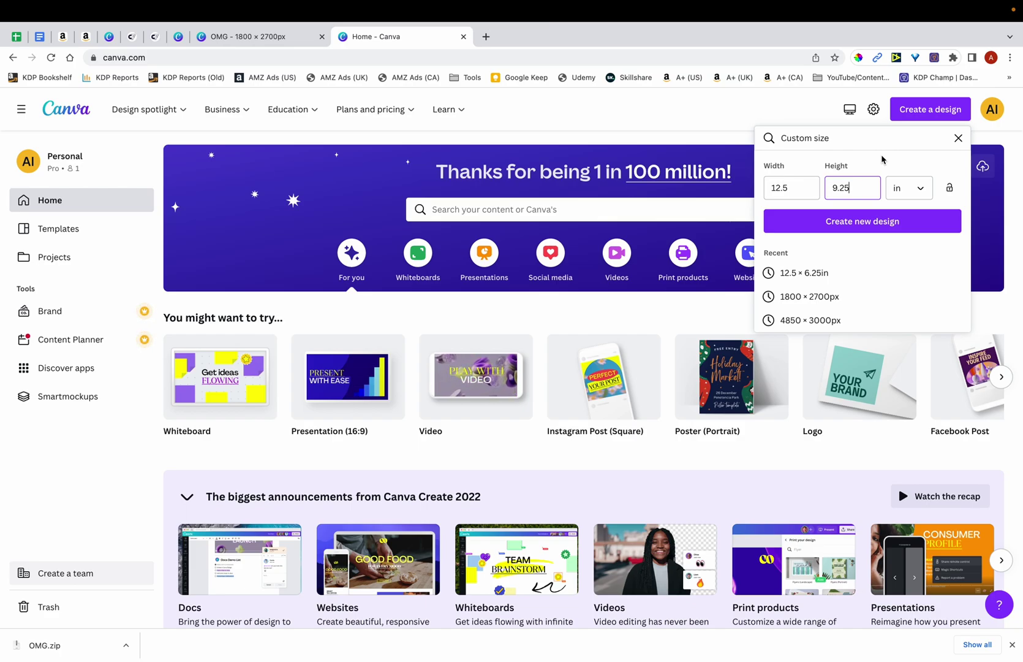
Create a 12.5 × 9.25 in design in Canva and place the uploaded 6" × 9" paperback cover template across the whole page
click(872, 231)
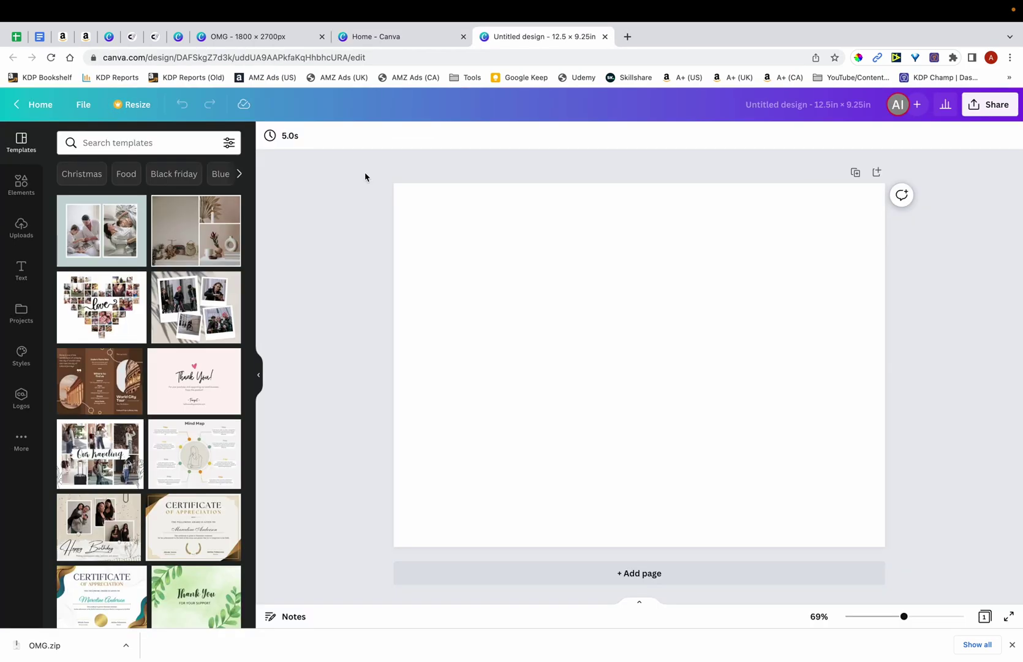
click(22, 236)
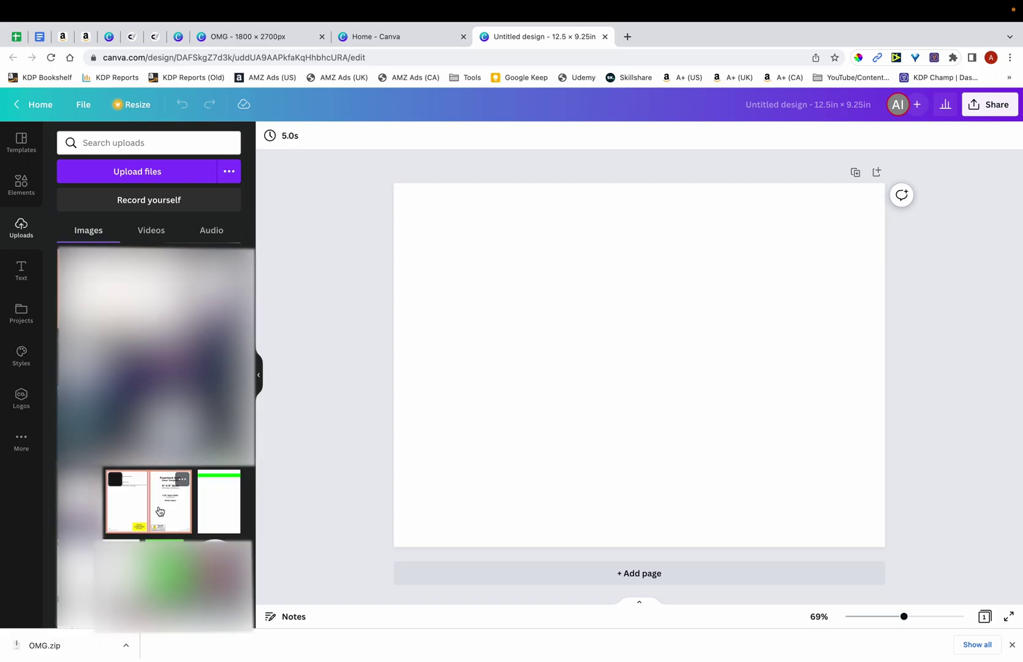
click(159, 511)
drag(822, 495, 922, 523)
click(922, 523)
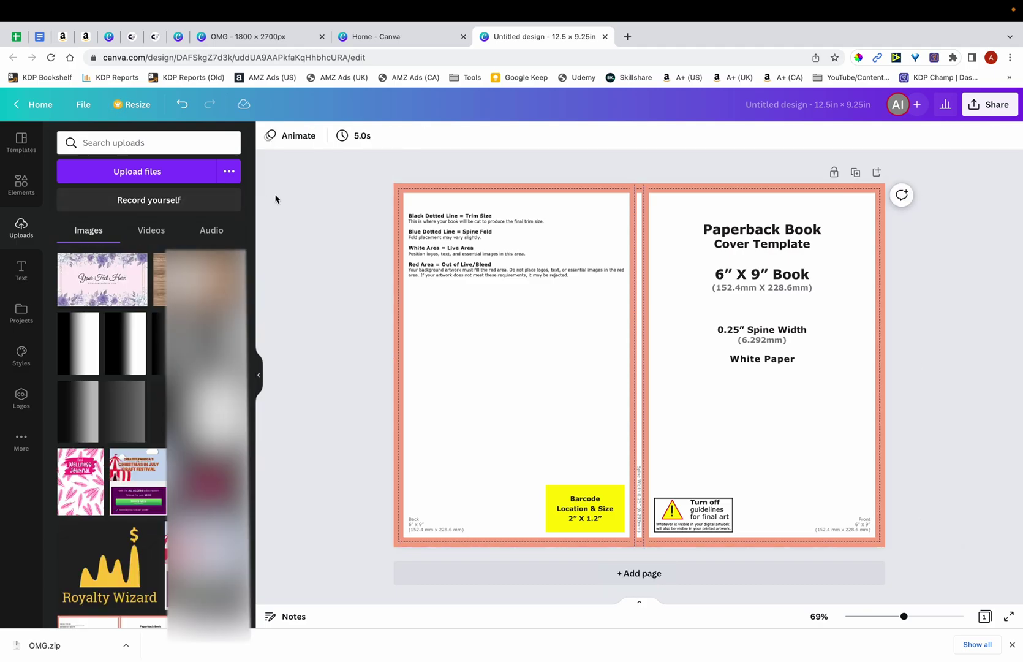
Upload 1.png and 2.png from the OMG folder
click(184, 176)
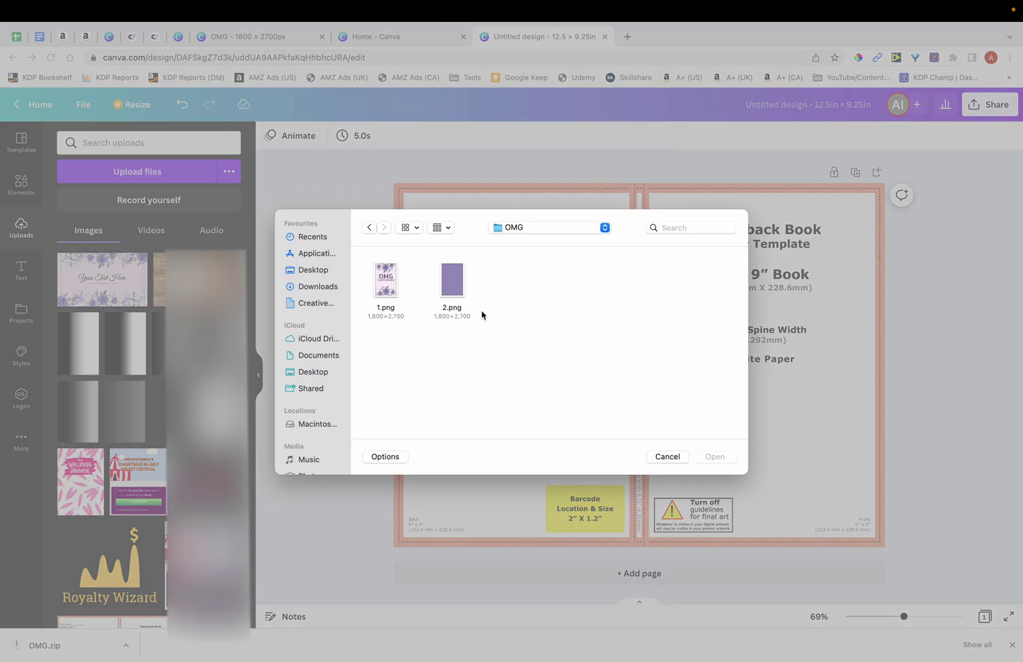
drag(481, 314, 344, 270)
click(715, 457)
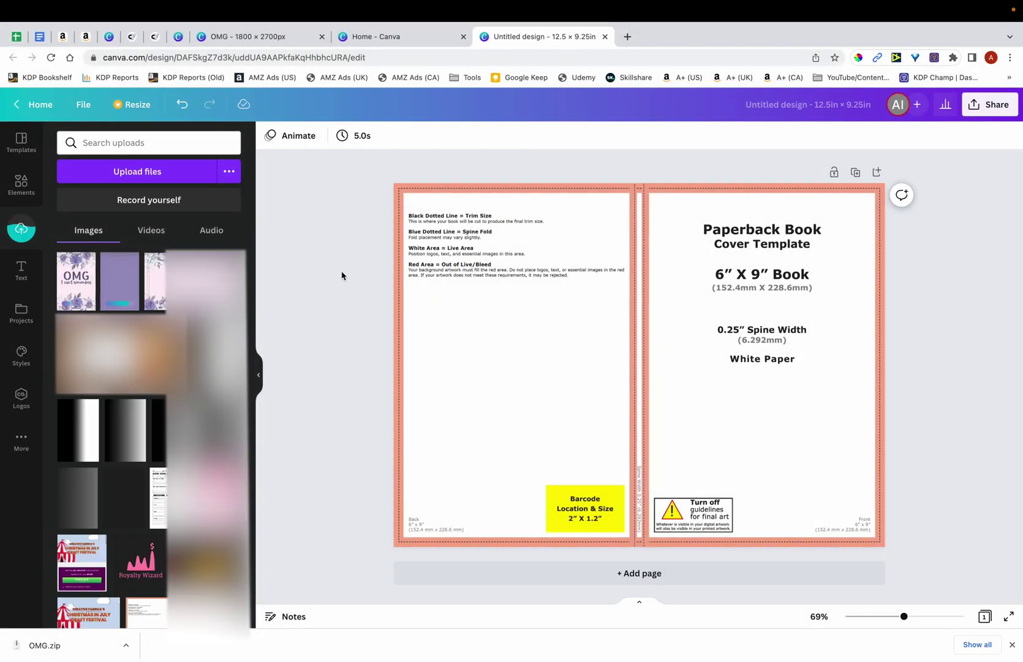
Fit the OMG front cover image over the template's front panel at full page height and make it semi-transparent
click(83, 283)
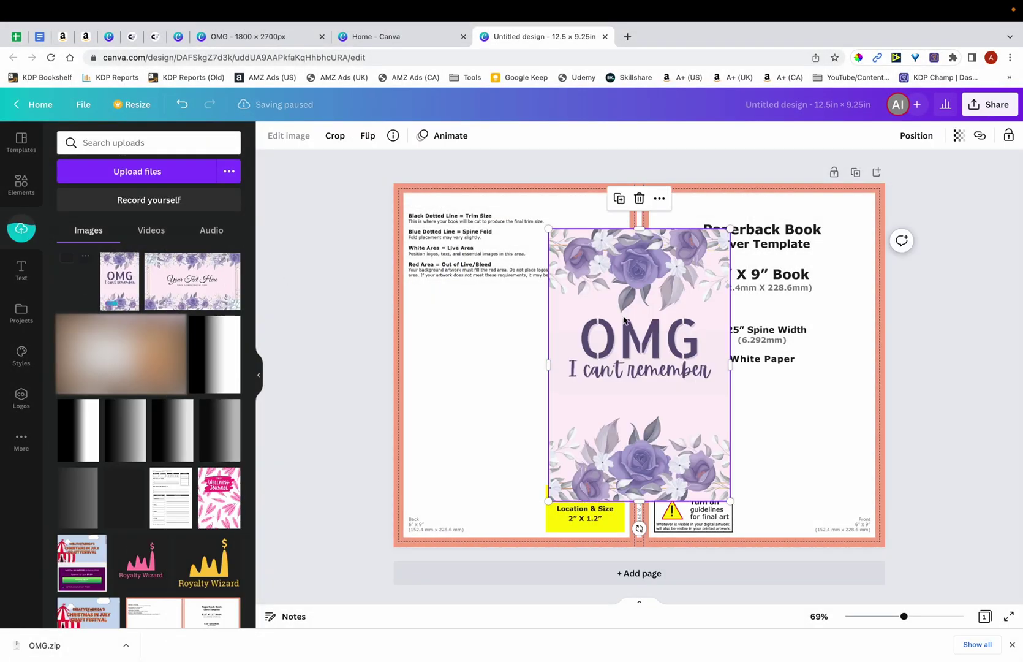
drag(689, 324, 848, 285)
drag(709, 456, 642, 546)
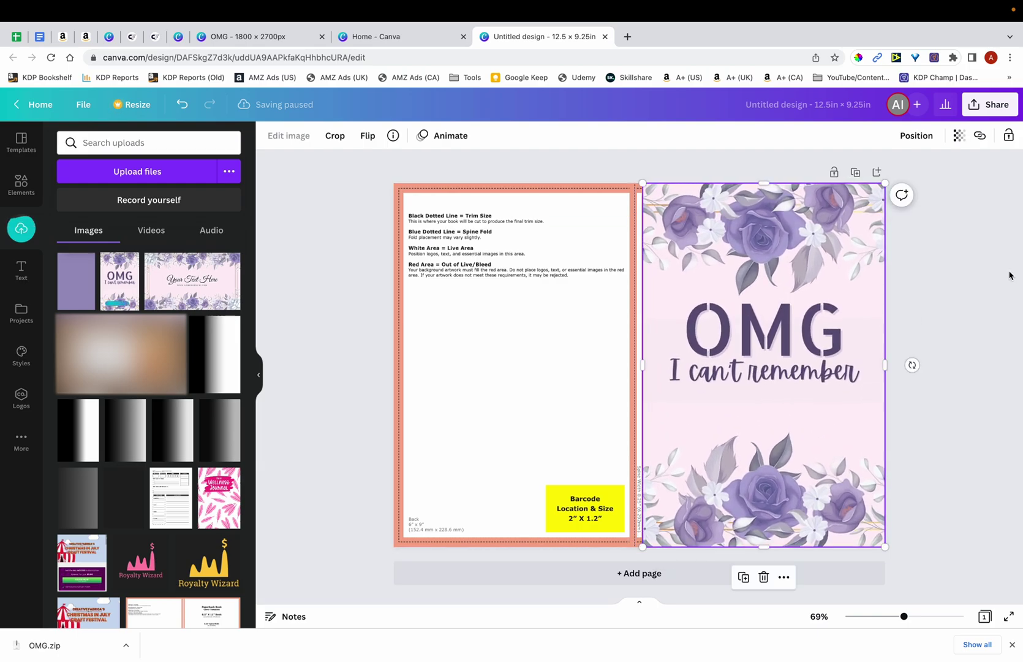
click(959, 135)
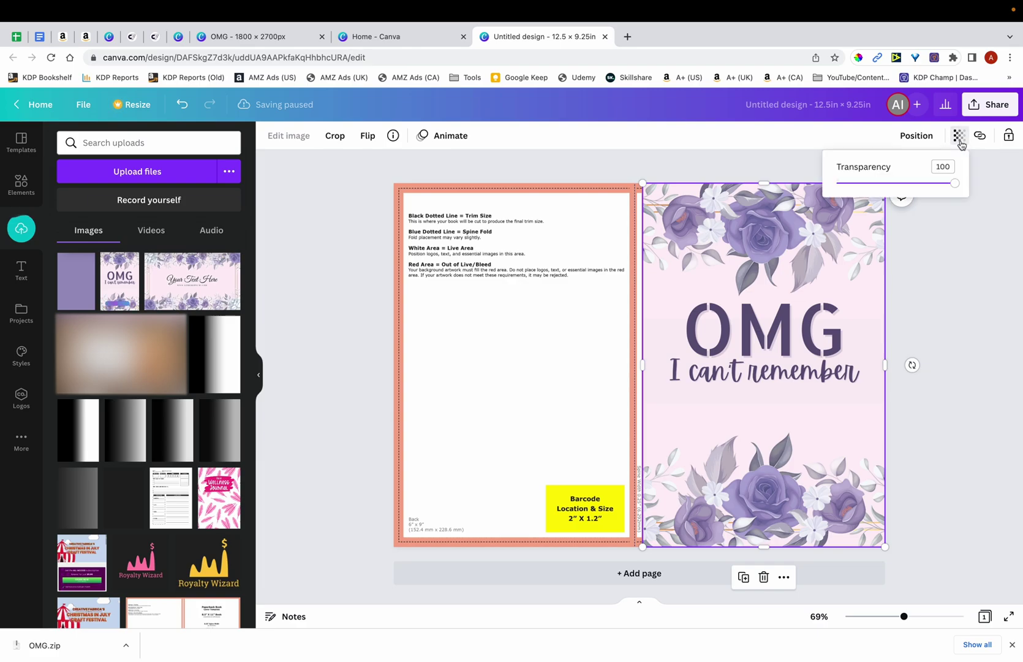
drag(955, 184, 911, 181)
click(950, 308)
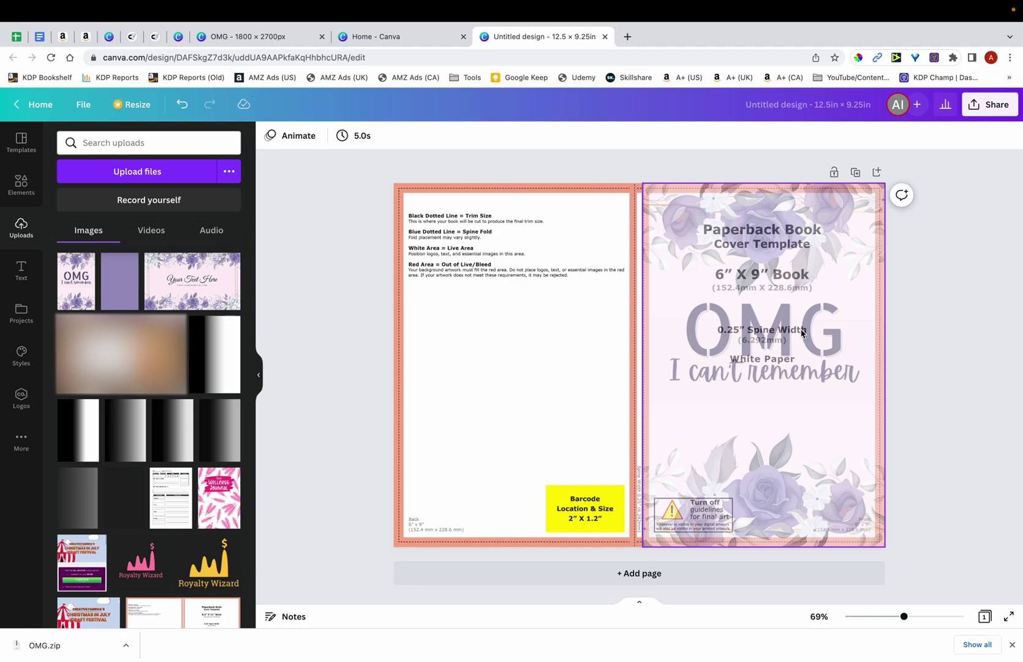
Add the plain purple back cover image and make it semi-transparent so the template shows through
click(132, 288)
drag(706, 312, 669, 301)
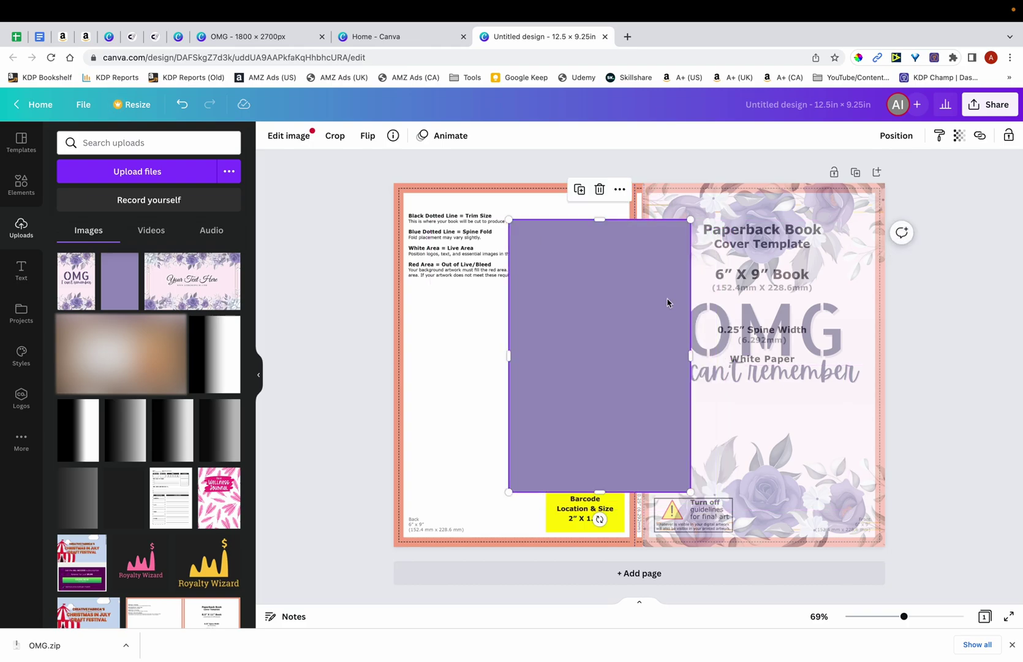
click(960, 136)
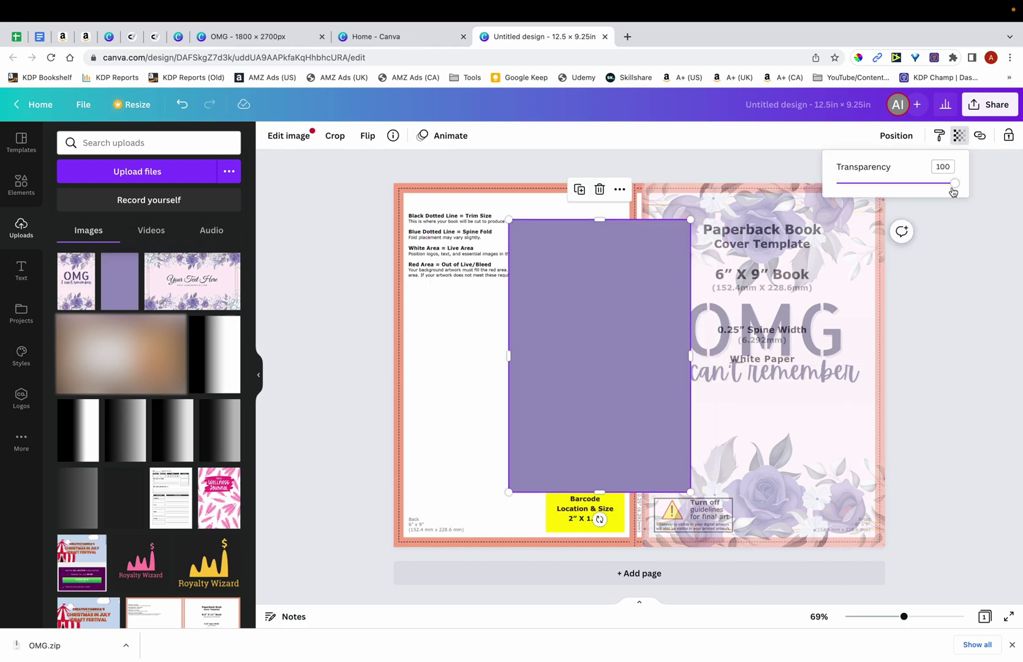
drag(953, 184, 901, 185)
Align the purple image with the front cover's spine-side edge and stretch it to cover the template's spine and back panel
click(594, 273)
scroll(621, 233, up, 5)
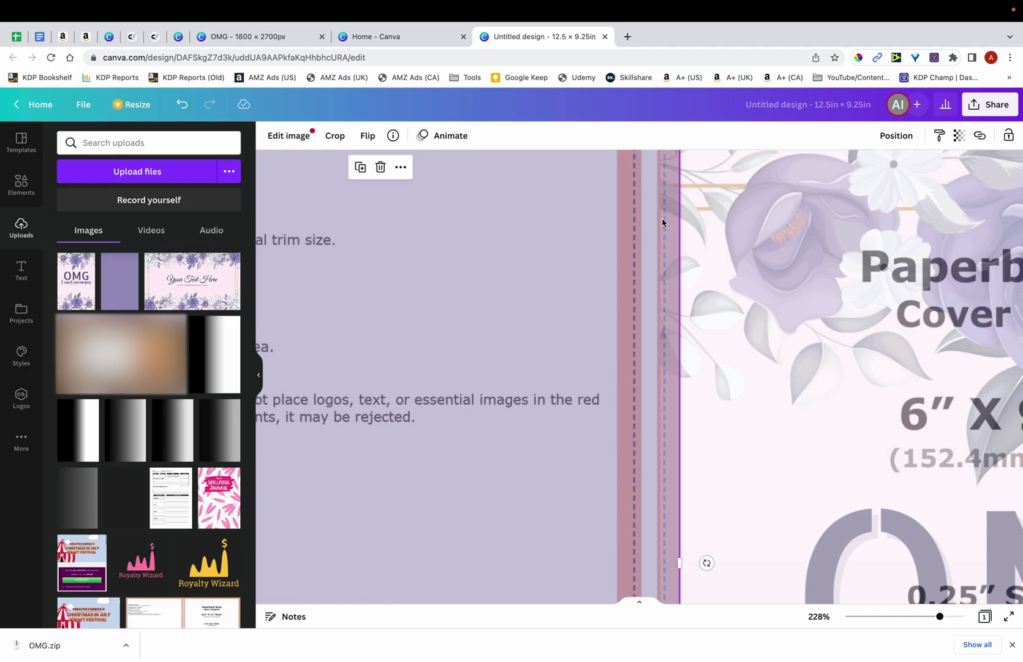
scroll(570, 237, up, 5)
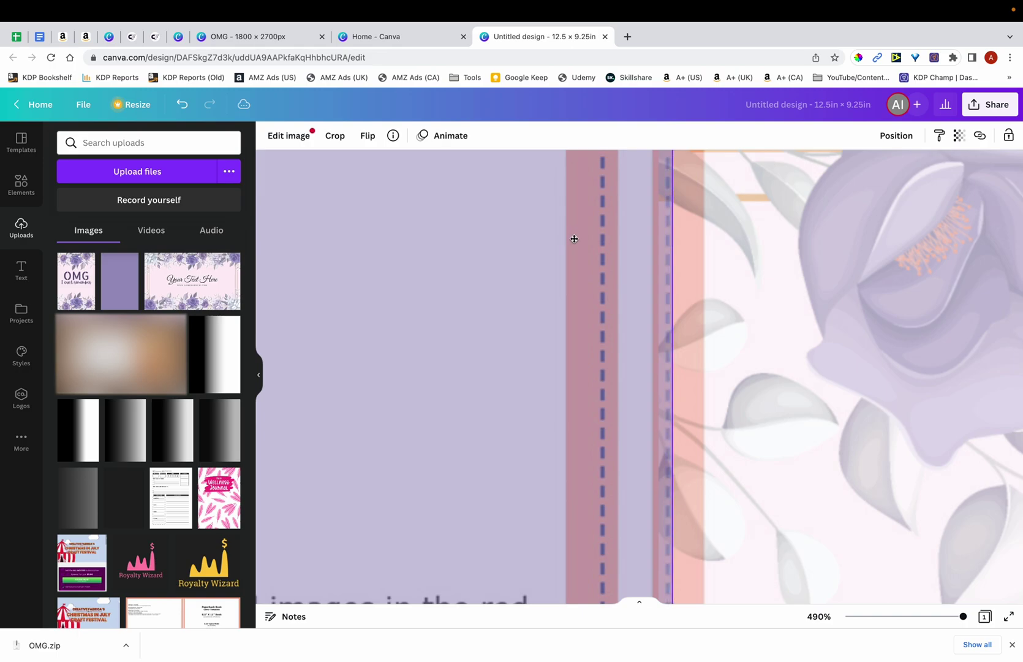
scroll(569, 242, down, 10)
scroll(553, 349, up, 3)
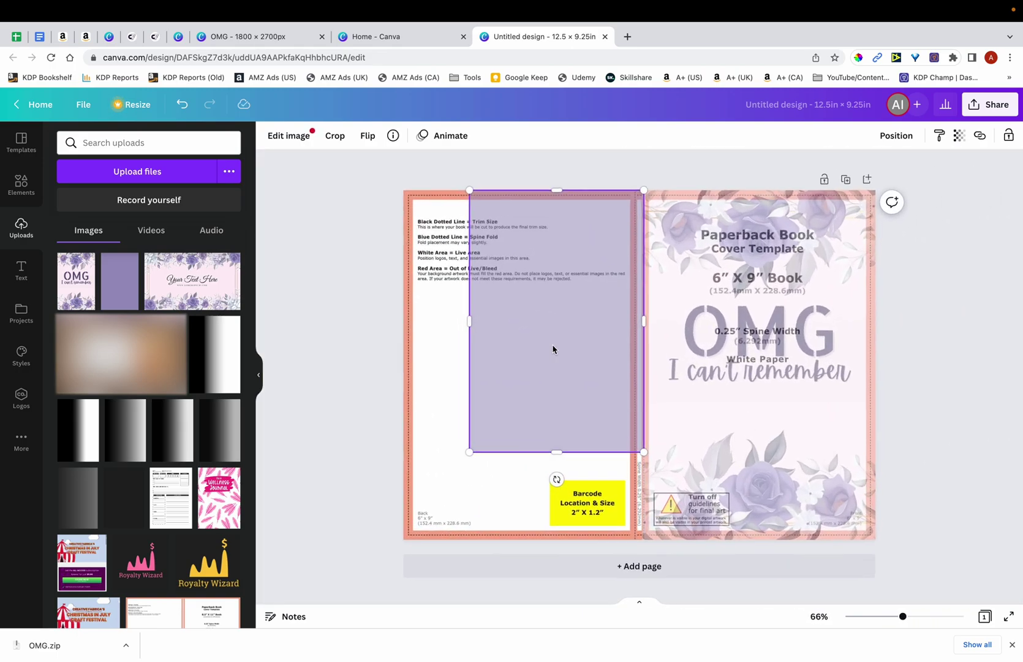
scroll(553, 350, up, 1)
drag(435, 314, 362, 315)
drag(506, 471, 514, 572)
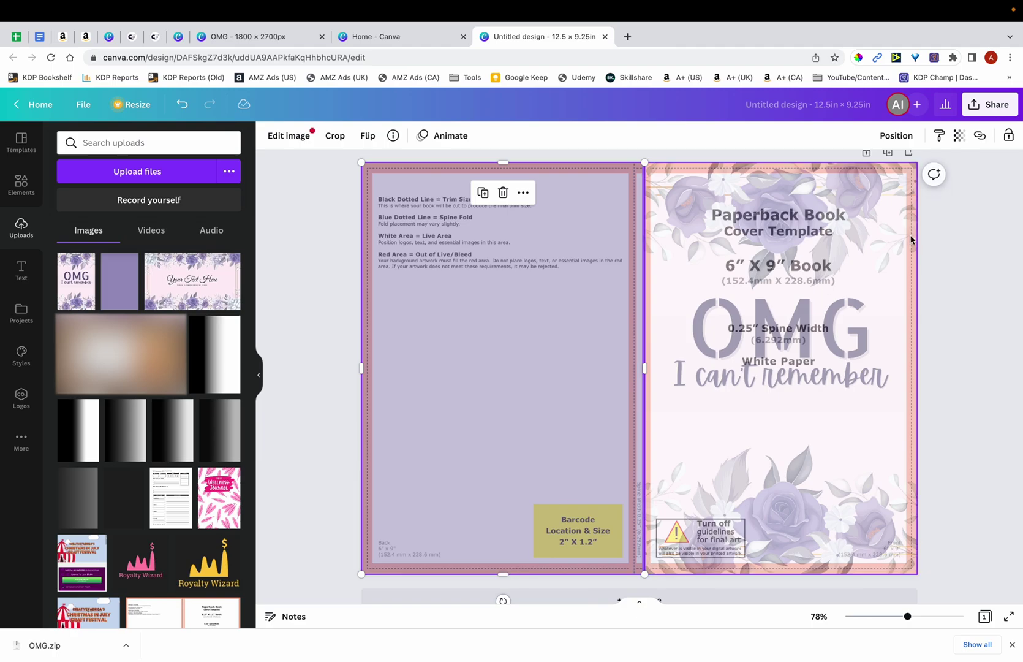
Restore the back and front cover images to full opacity and duplicate the finished cover page
click(959, 136)
drag(898, 182, 954, 182)
click(900, 214)
click(959, 135)
click(804, 349)
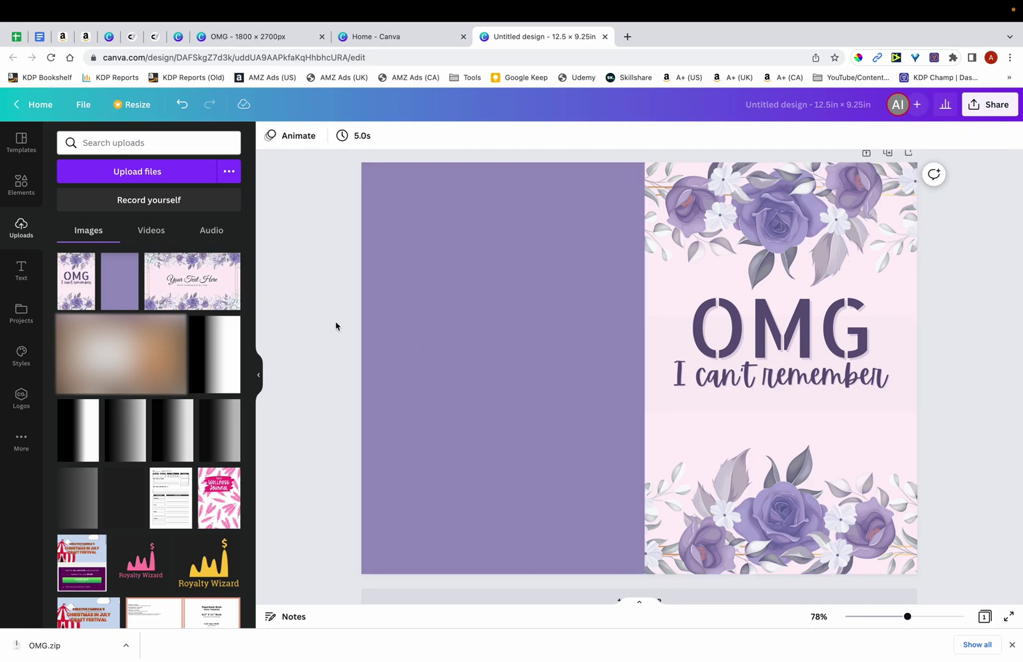
scroll(666, 267, up, 1)
click(886, 173)
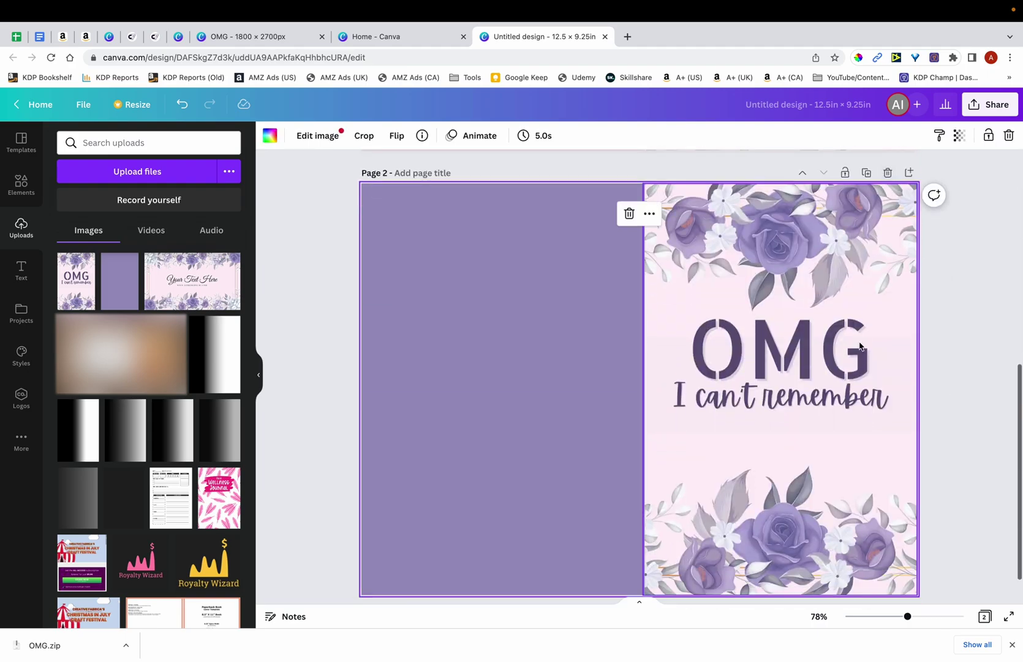
Try cropping the front cover image's outer edge on page 2 to reveal the template beneath, and undo the crop
click(848, 379)
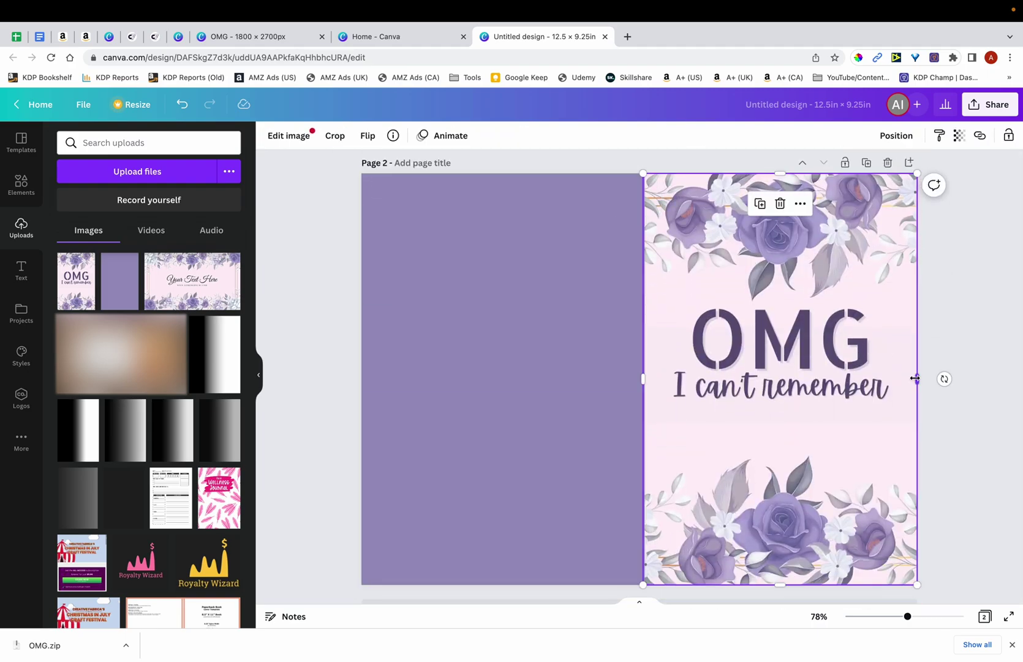
drag(907, 378, 842, 378)
click(891, 368)
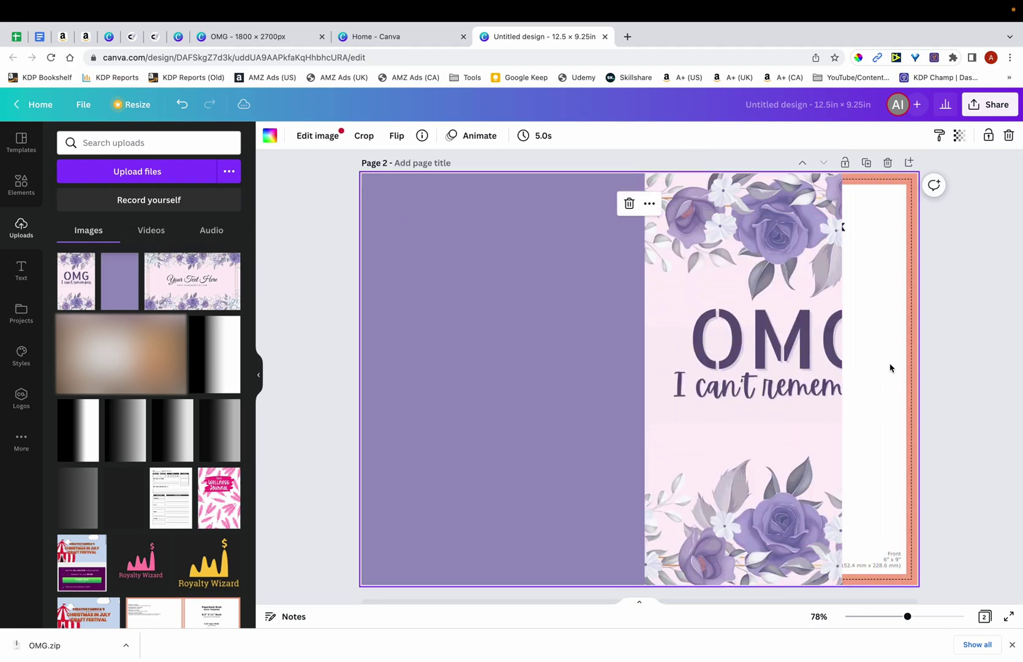
key(super+z)
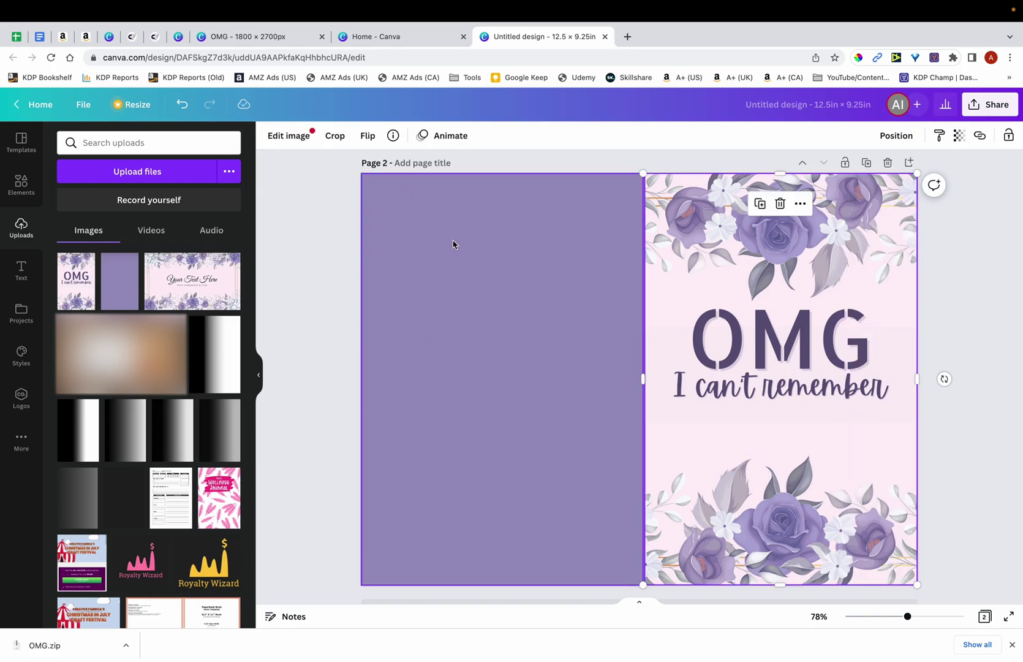
click(974, 286)
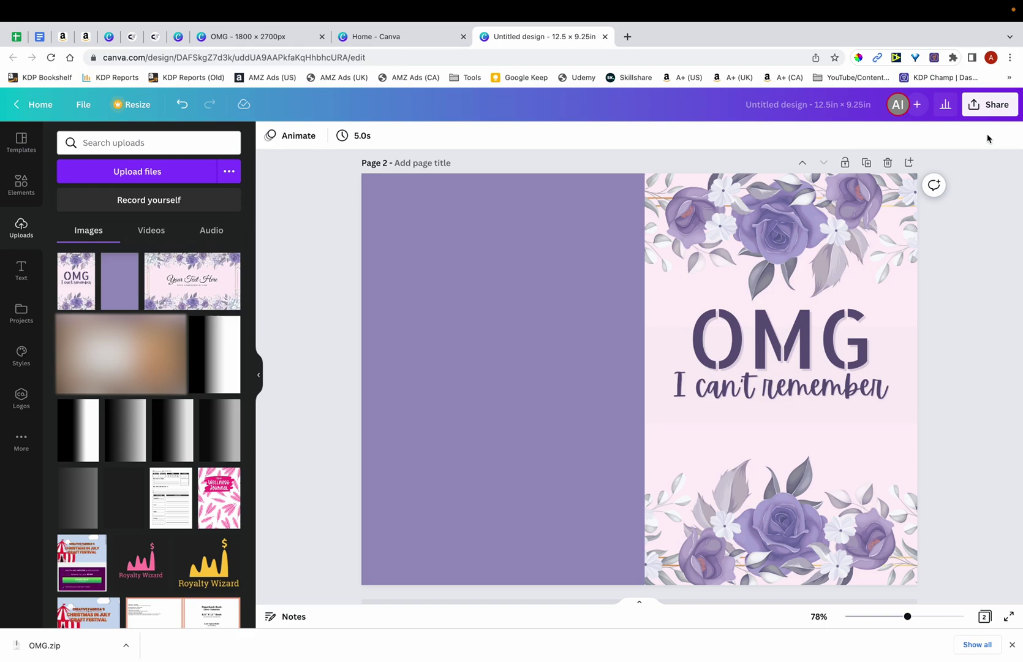
Download only page 2 as a PDF Print file with the RGB colour profile
click(982, 112)
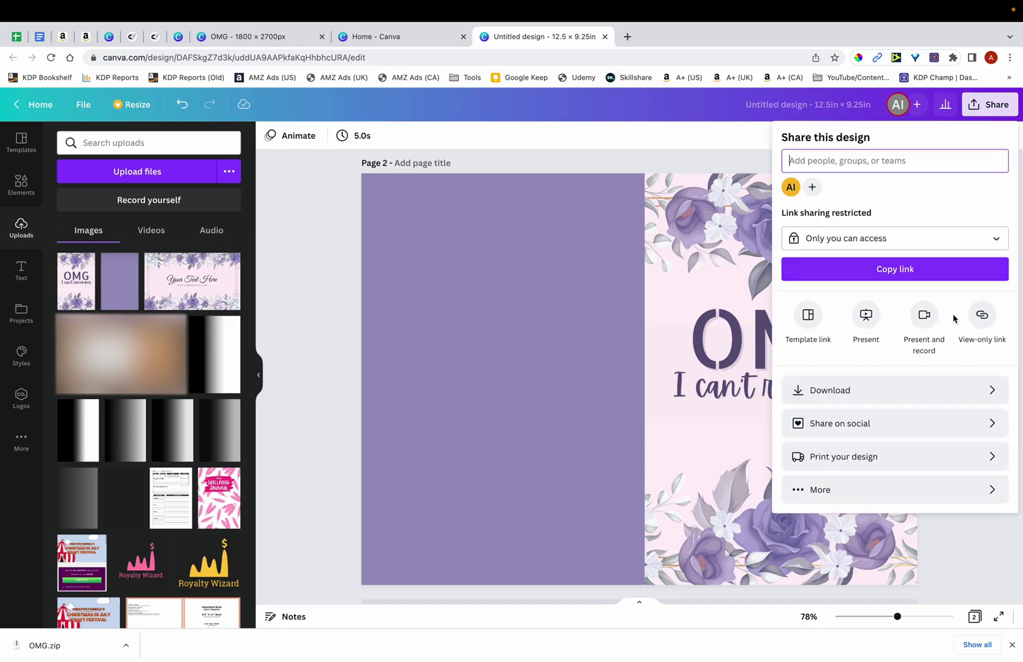
click(949, 394)
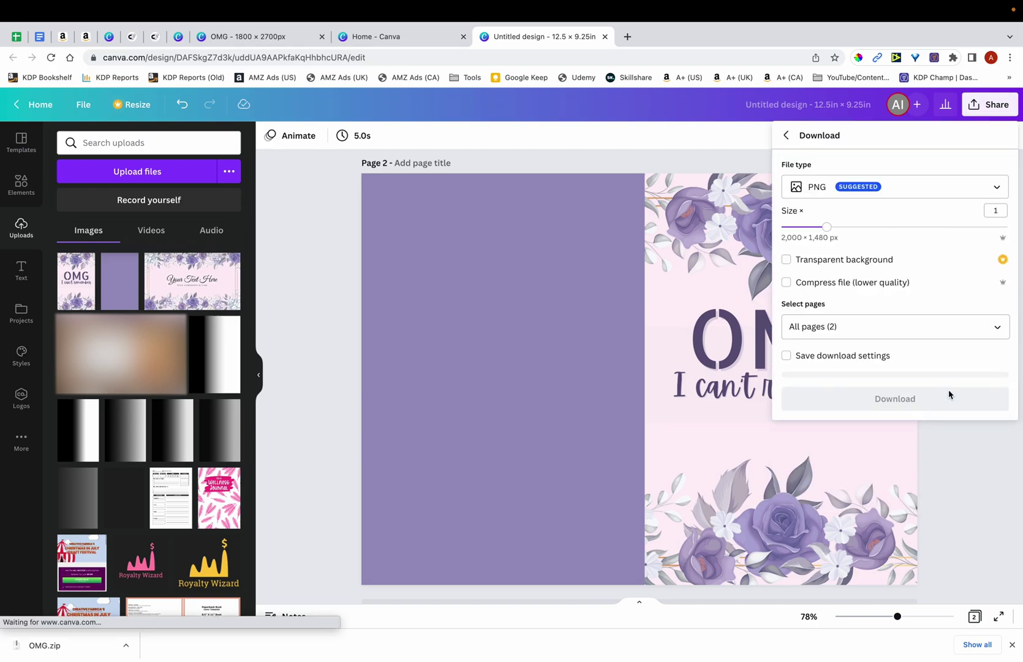
click(909, 193)
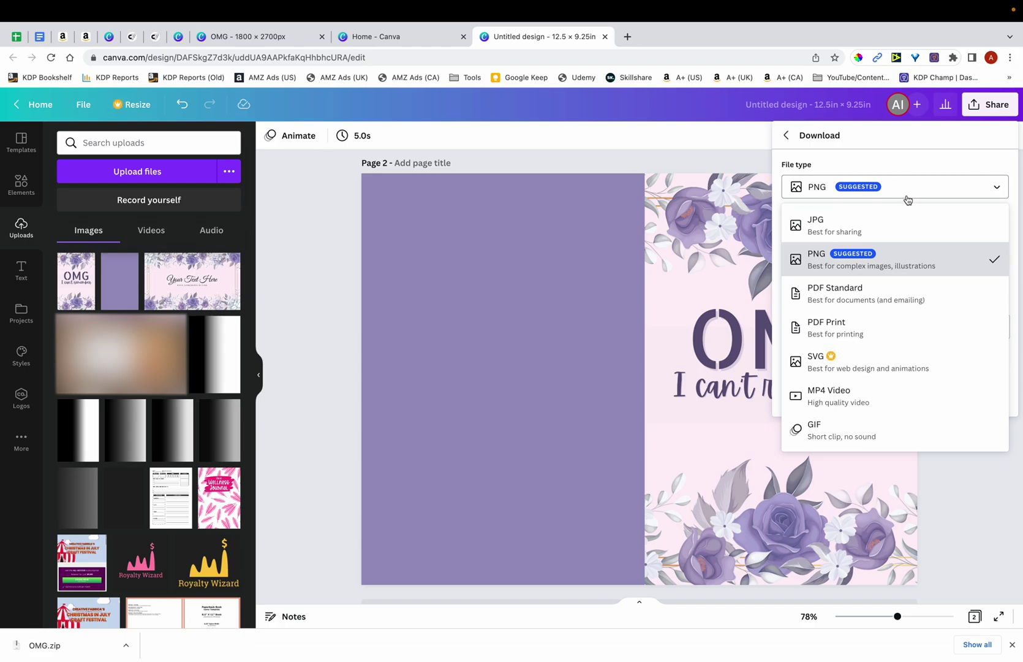
click(870, 337)
click(901, 300)
click(939, 425)
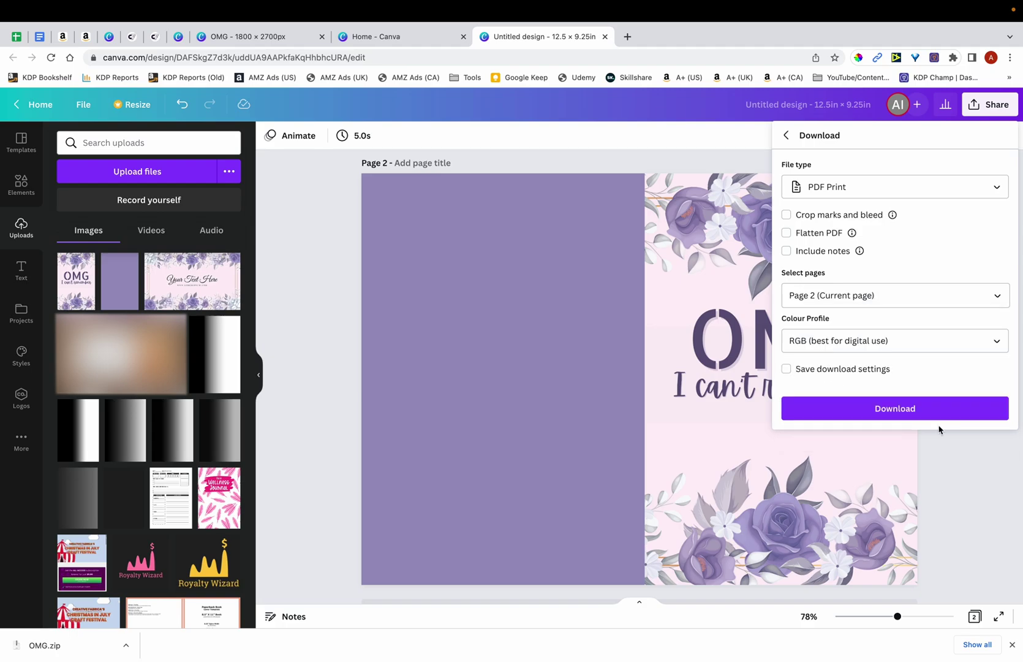
click(928, 414)
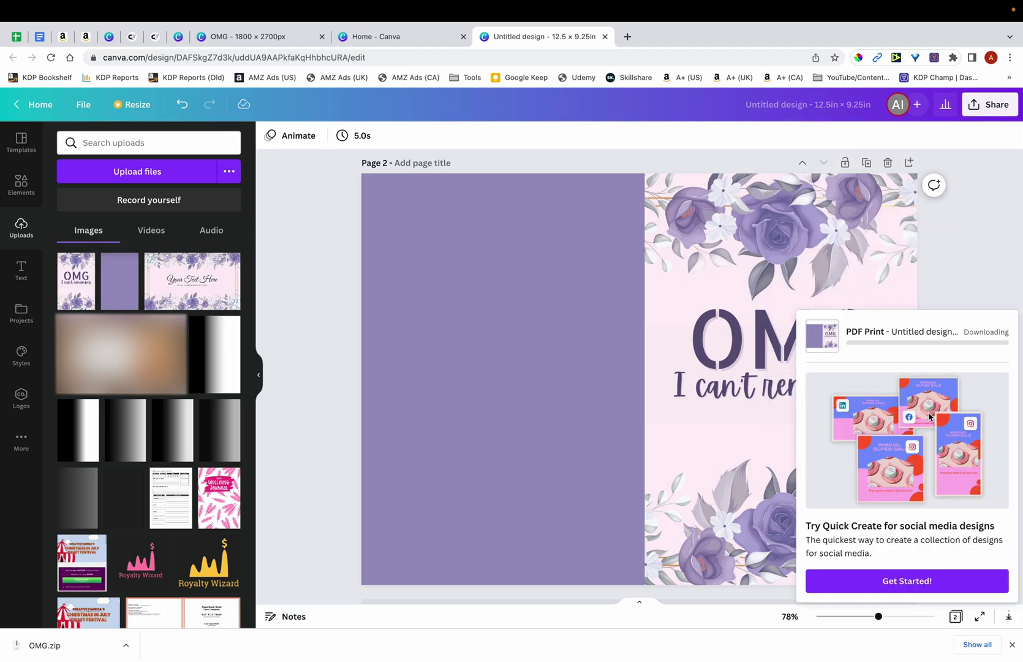